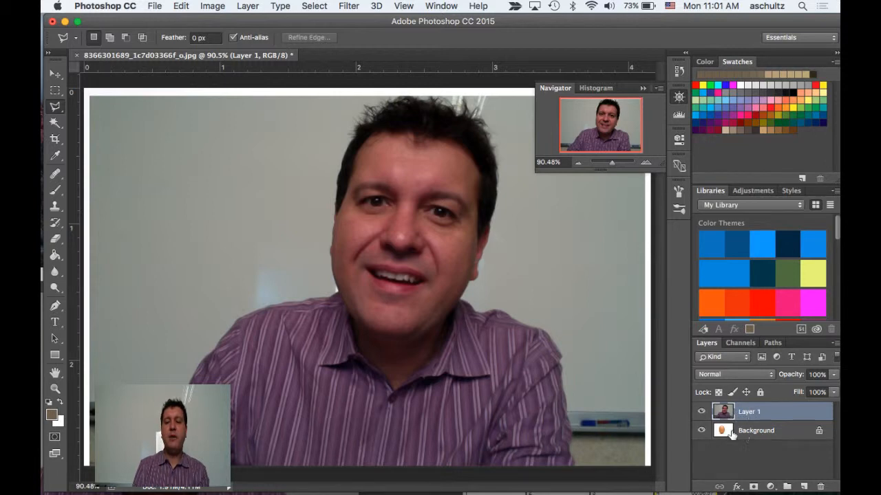
# - Duplicate the Background layer as "Background copy" and hide the original Background layer
pyautogui.click(731, 433)
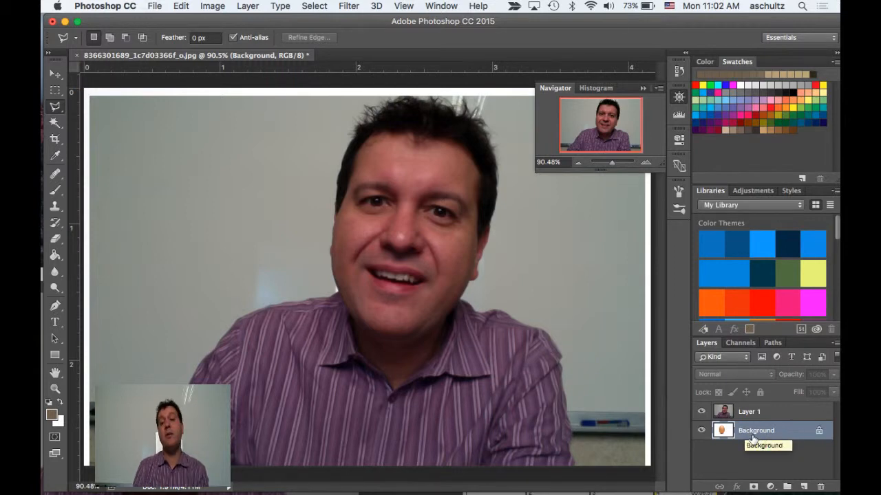
pyautogui.click(832, 342)
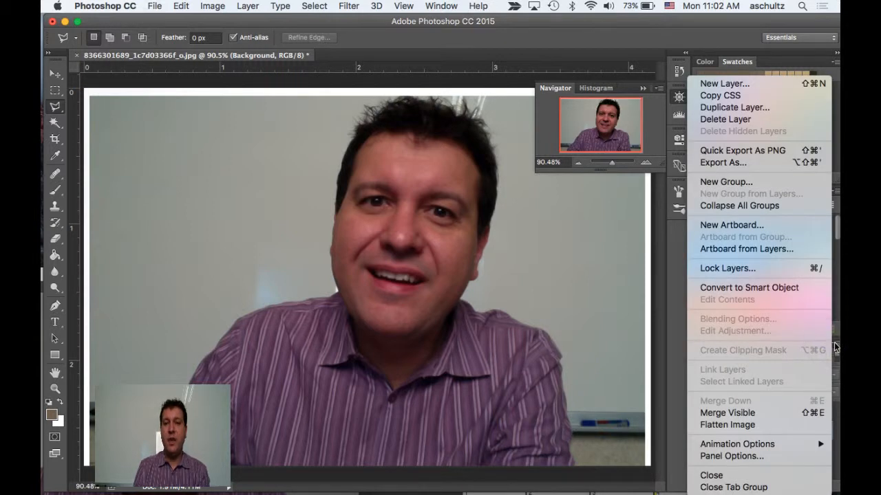
pyautogui.click(715, 108)
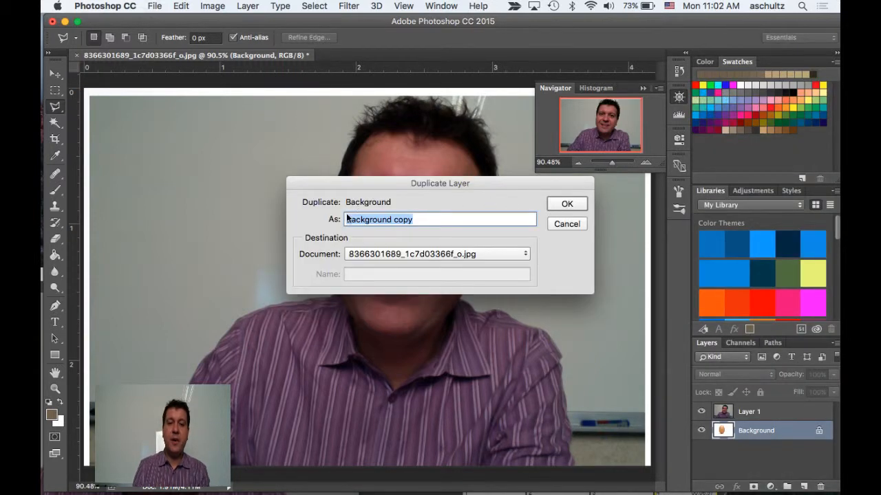
pyautogui.click(583, 204)
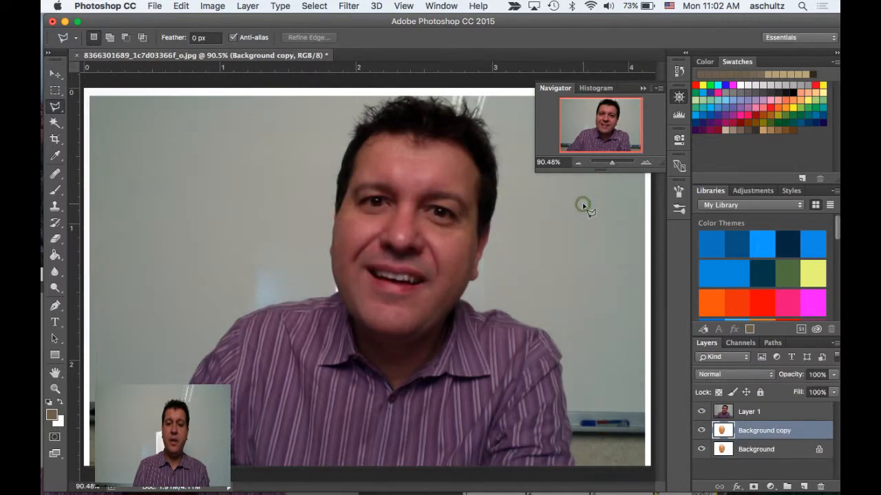
pyautogui.click(702, 451)
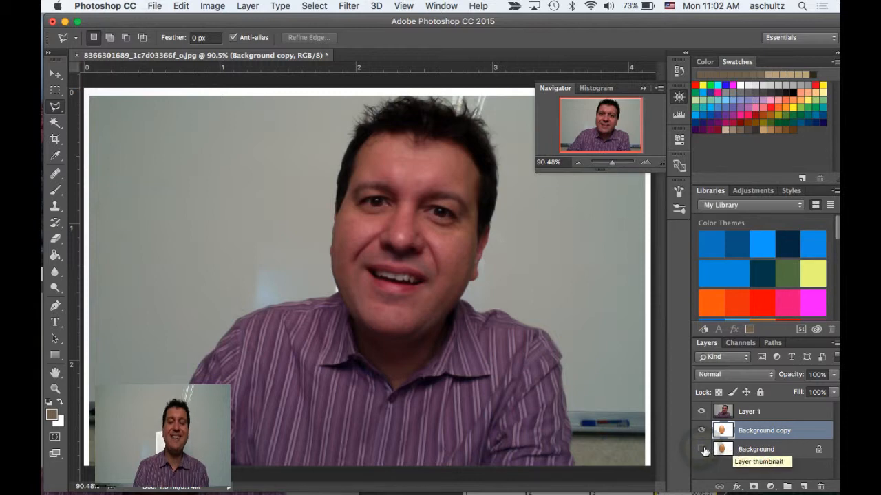
# - Select Layer 1 and toggle its visibility off and on to check the egg image underneath
pyautogui.click(739, 415)
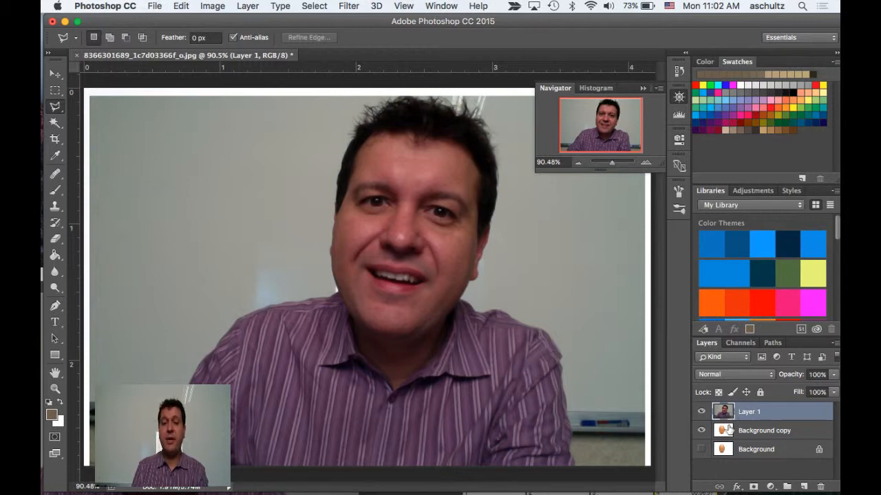
pyautogui.click(702, 413)
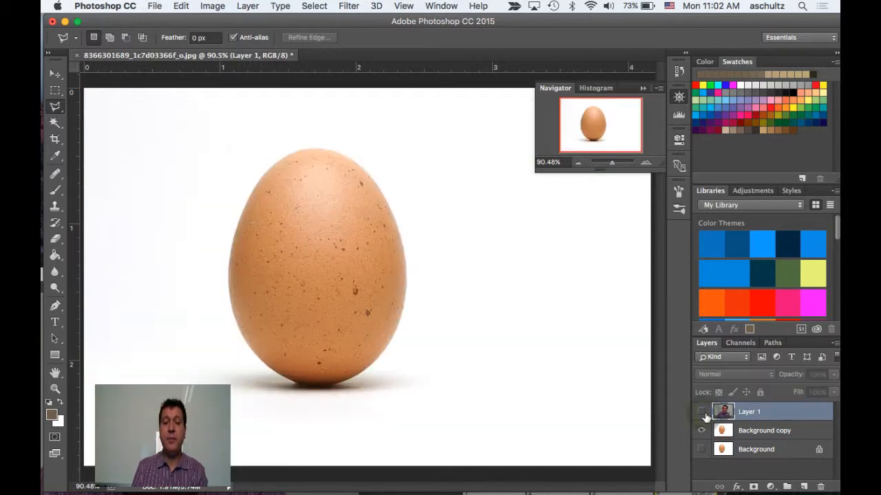
pyautogui.click(702, 413)
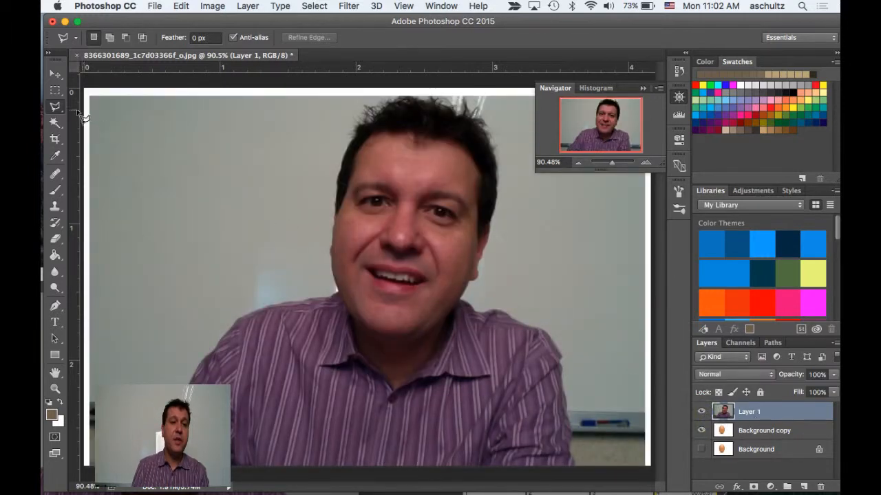
# - Outline the man's face on Layer 1 with a closed Polygonal Lasso selection running from the chin around the hairline
pyautogui.click(58, 107)
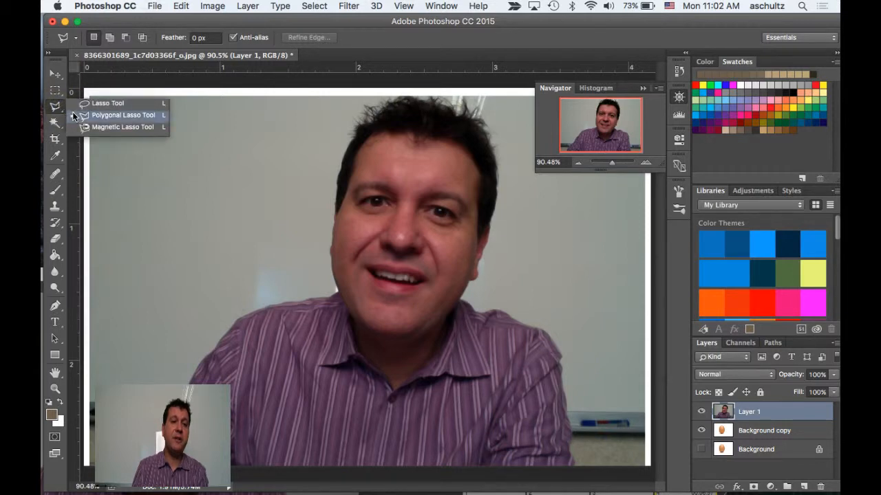
pyautogui.click(73, 113)
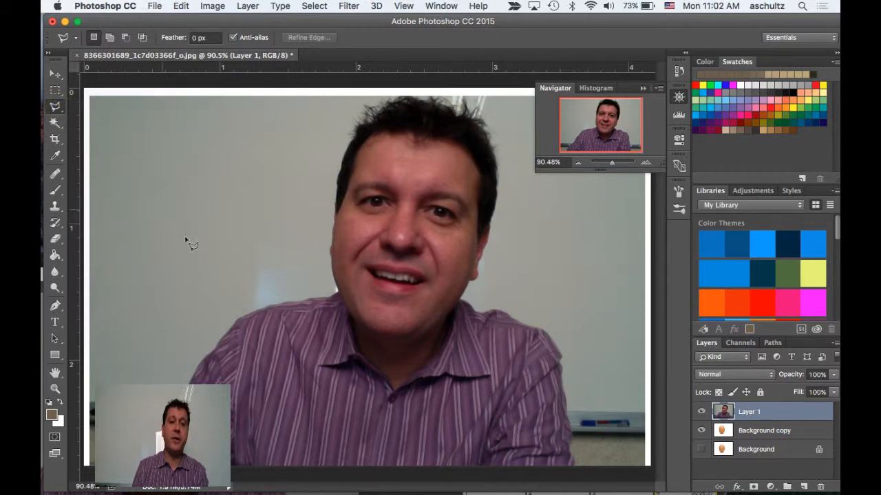
pyautogui.click(388, 342)
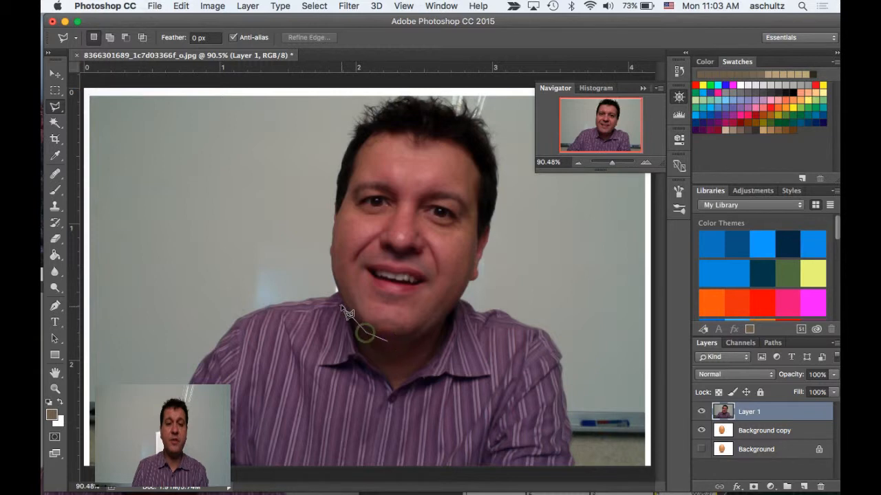
pyautogui.click(324, 274)
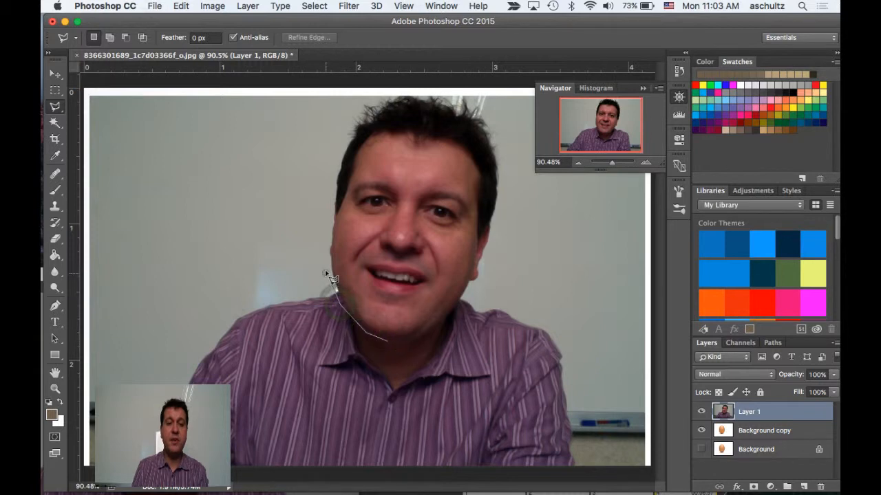
pyautogui.click(326, 233)
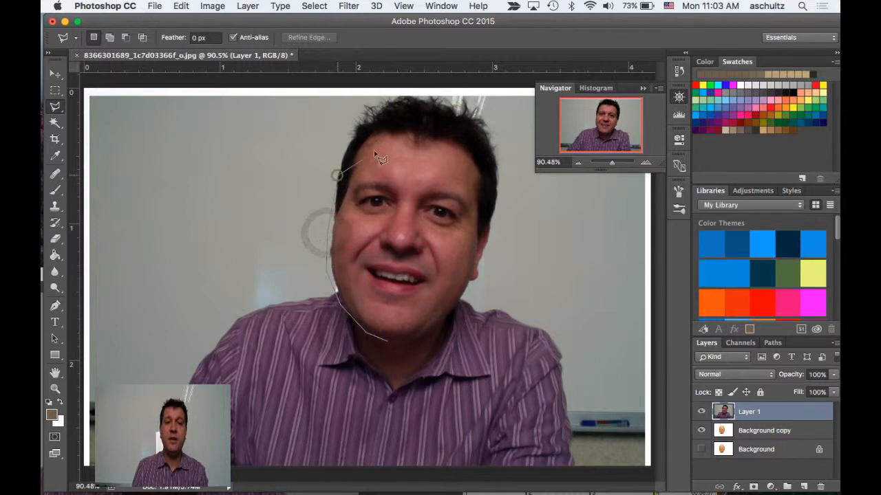
pyautogui.click(335, 176)
pyautogui.click(363, 128)
pyautogui.click(405, 124)
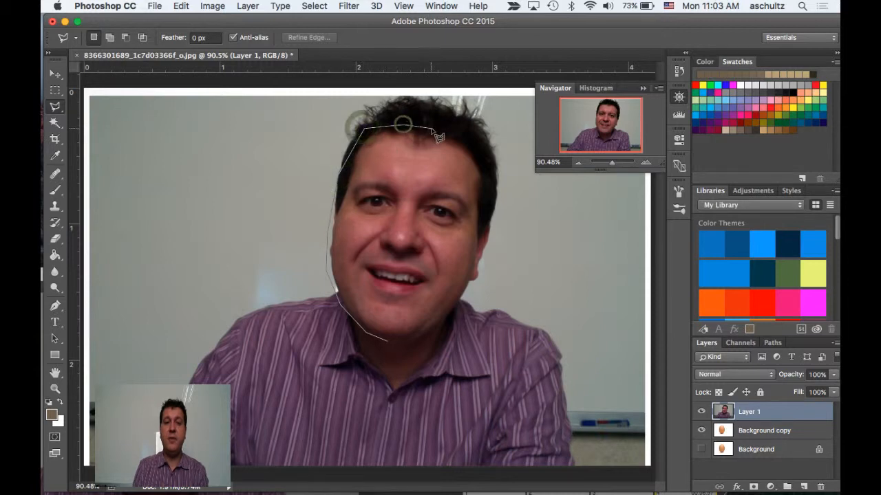
pyautogui.click(431, 129)
pyautogui.click(469, 136)
pyautogui.click(489, 176)
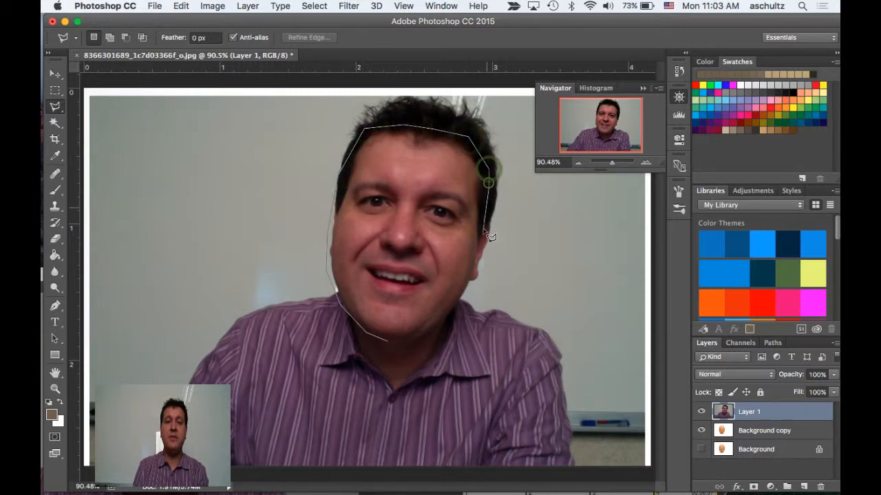
pyautogui.click(481, 232)
pyautogui.click(481, 256)
pyautogui.click(471, 290)
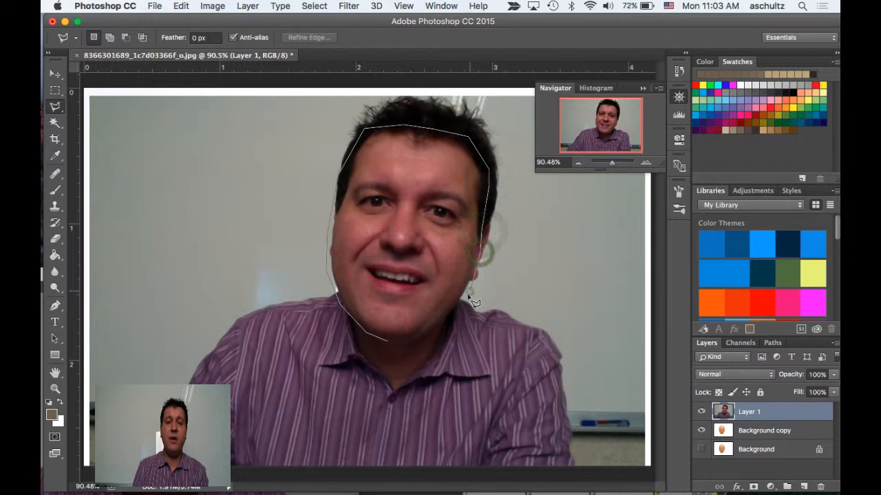
pyautogui.click(437, 331)
pyautogui.click(408, 341)
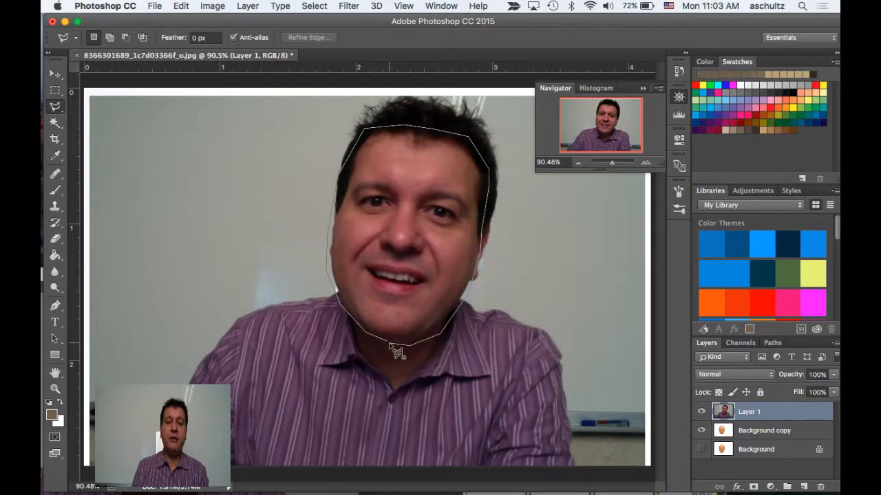
pyautogui.click(389, 343)
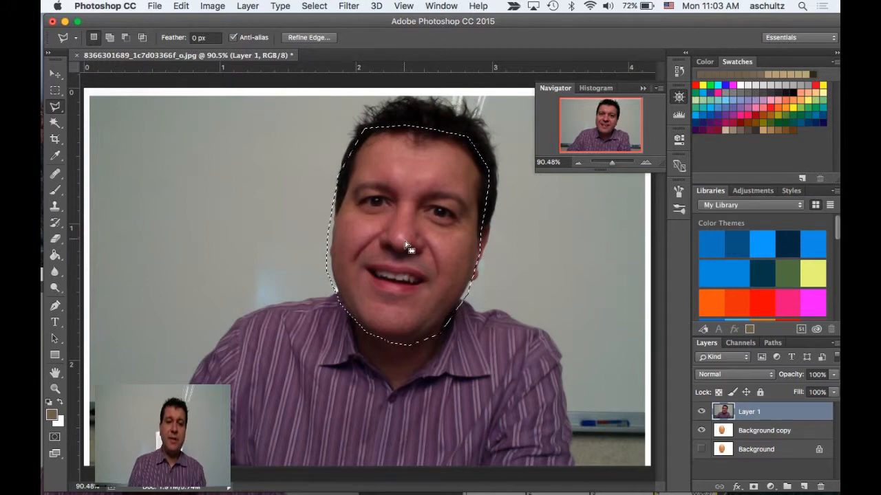
# - Invert the face selection, delete everything around the face on Layer 1, and deselect
pyautogui.click(316, 6)
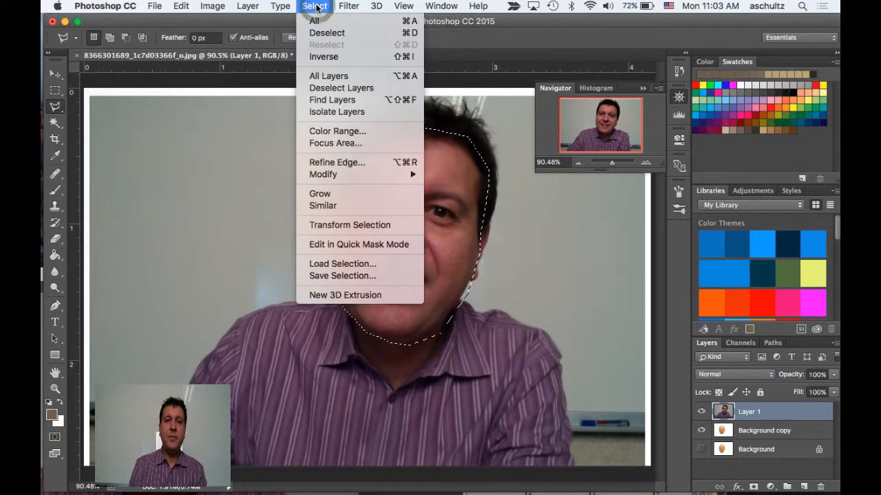
pyautogui.click(324, 58)
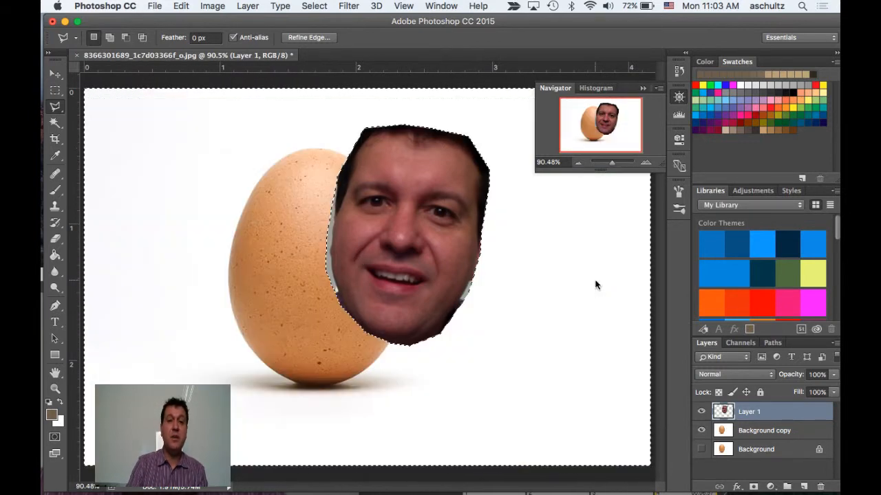
pyautogui.press('Delete')
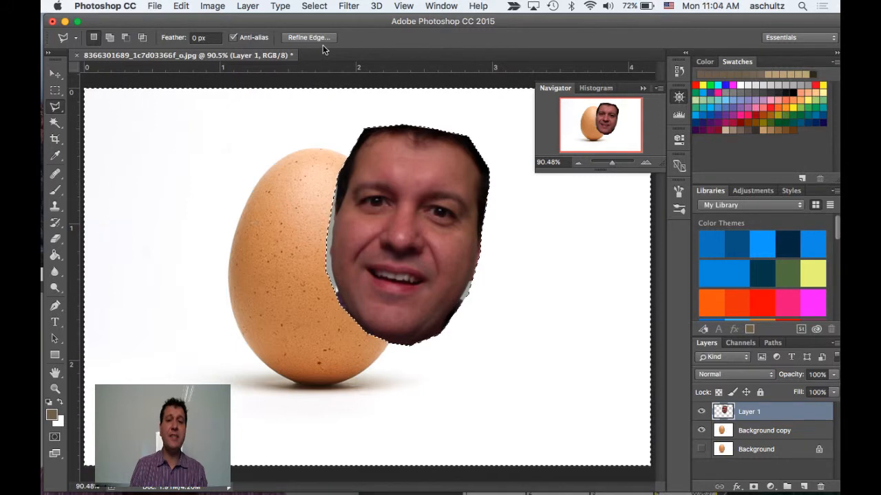
pyautogui.click(322, 7)
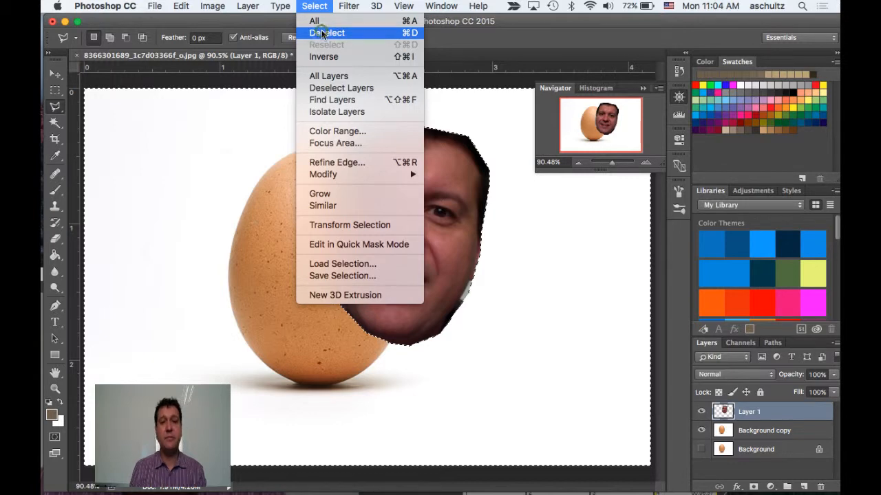
pyautogui.click(322, 33)
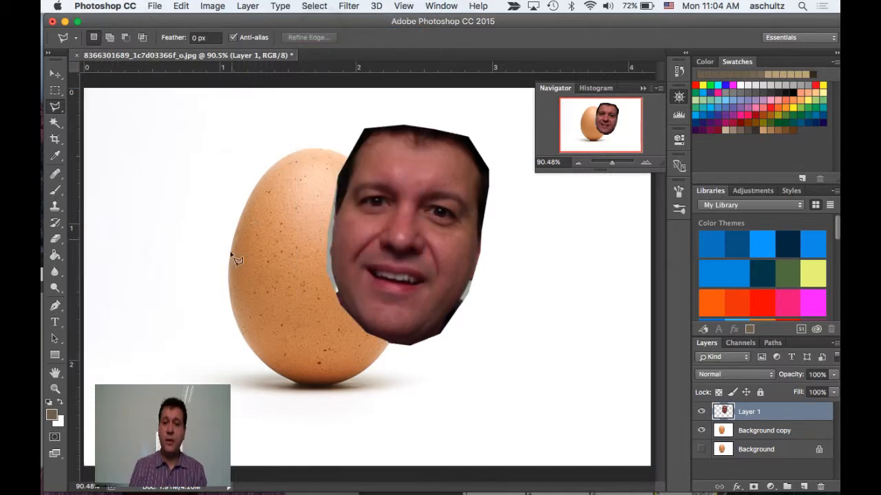
# - Rename Layer 1 as "Face" and the Background copy layer as "egg"
pyautogui.doubleClick(749, 412)
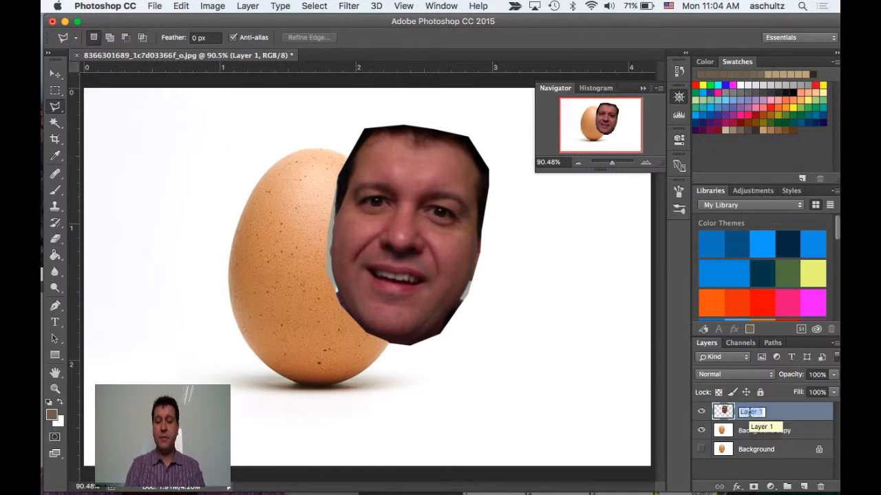
pyautogui.write('Face')
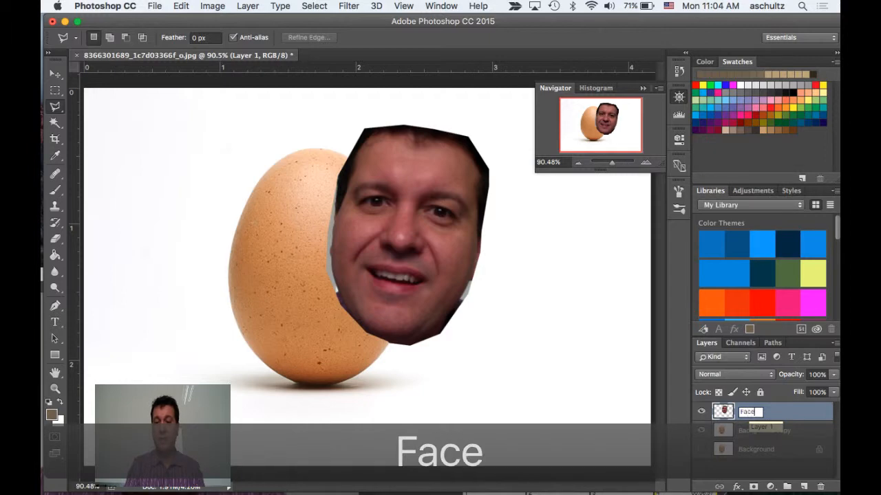
pyautogui.press('Return')
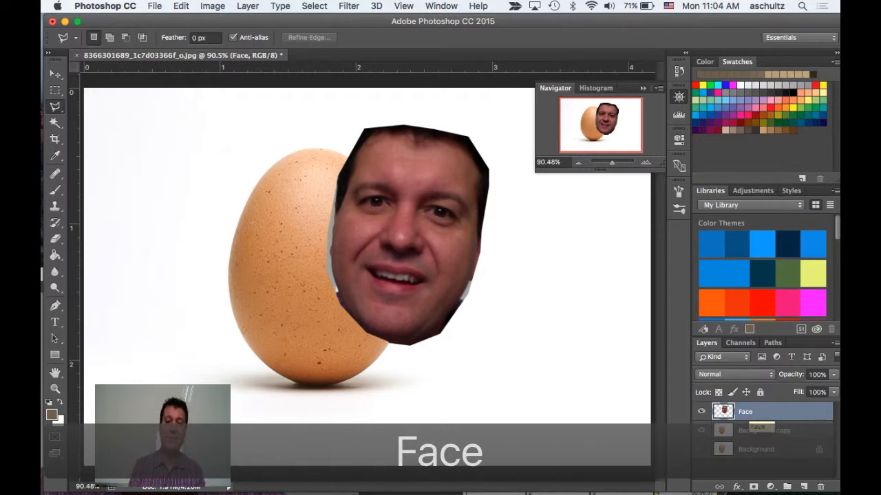
pyautogui.doubleClick(763, 433)
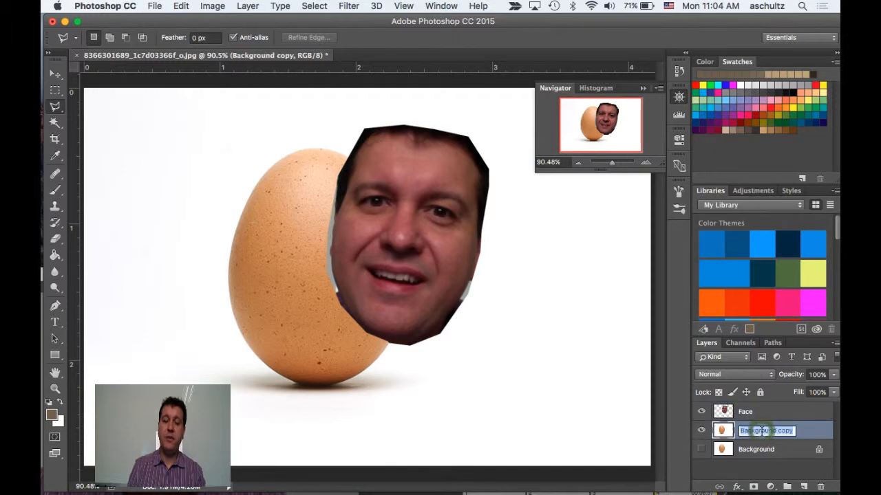
pyautogui.write('egg')
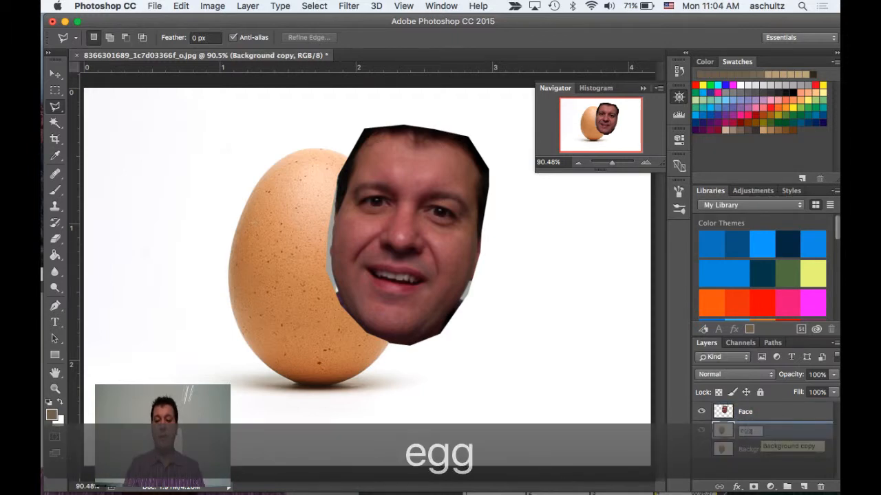
pyautogui.press('Return')
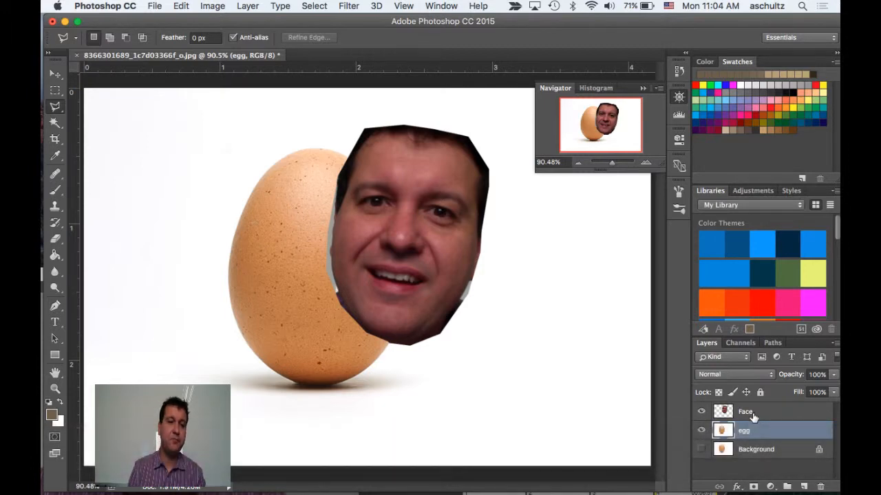
# - Move the cut-out face over the egg with the Move tool so that it covers most of the shell
pyautogui.click(56, 74)
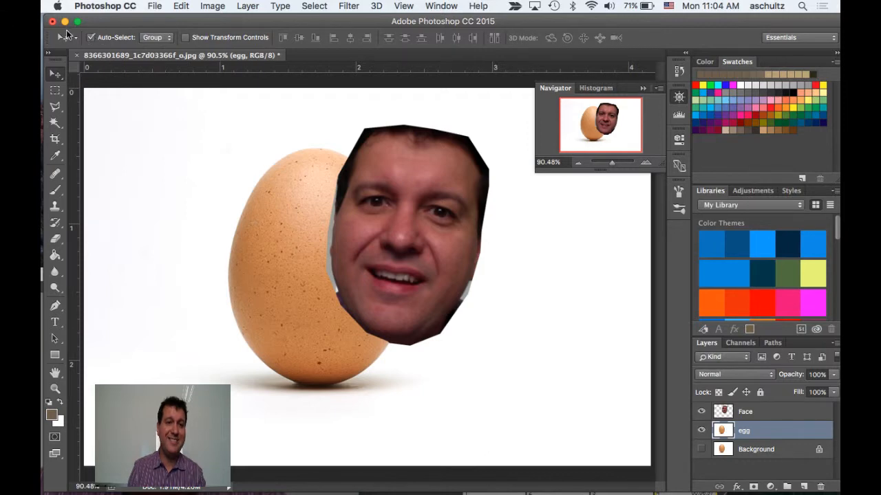
pyautogui.click(395, 232)
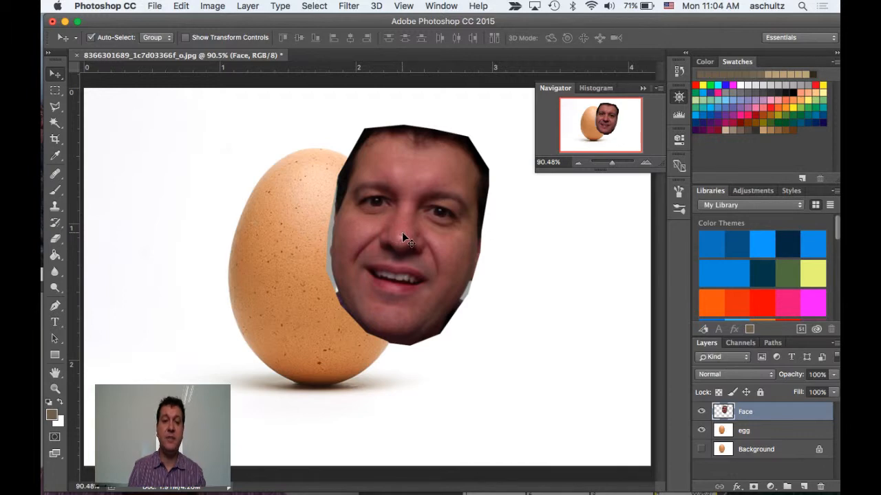
pyautogui.moveTo(403, 233); pyautogui.dragTo(305, 265)
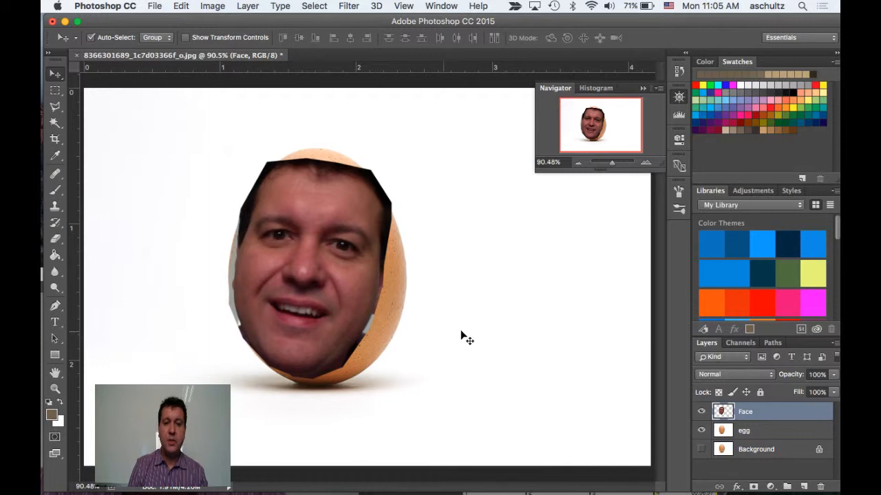
# - Set up the Eraser in Brush mode with a soft 44 px brush at 0% hardness
pyautogui.click(57, 240)
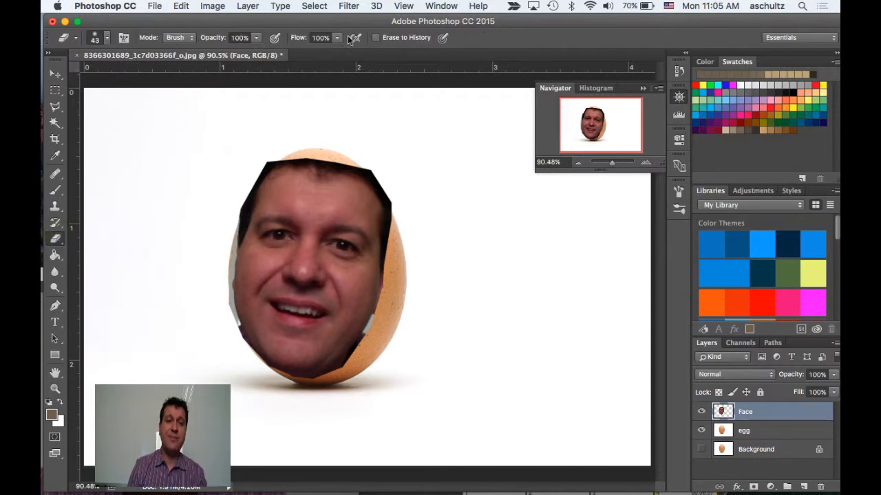
pyautogui.click(108, 38)
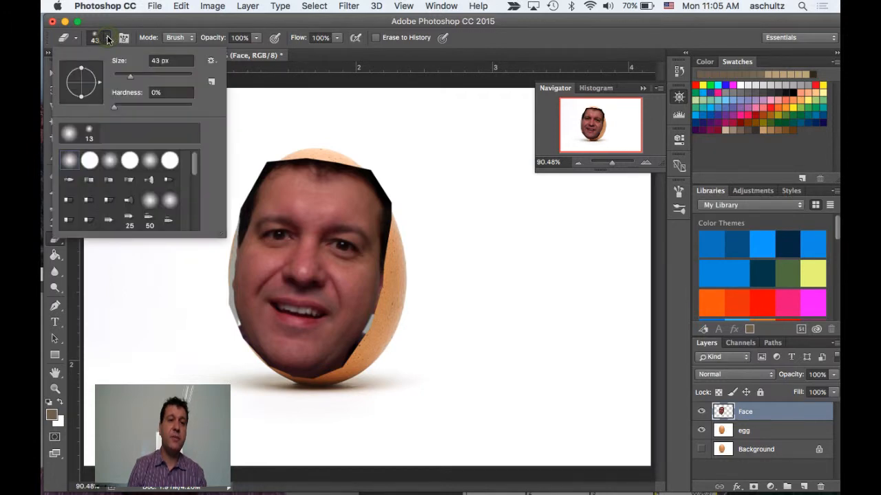
pyautogui.moveTo(133, 77)
pyautogui.mouseDown()
pyautogui.moveTo(170, 74)
pyautogui.moveTo(119, 79)
pyautogui.mouseUp()
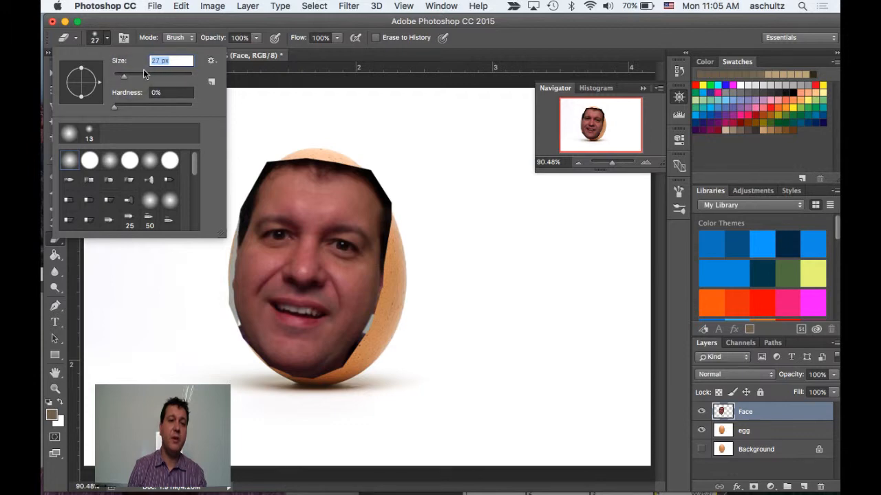
pyautogui.click(184, 39)
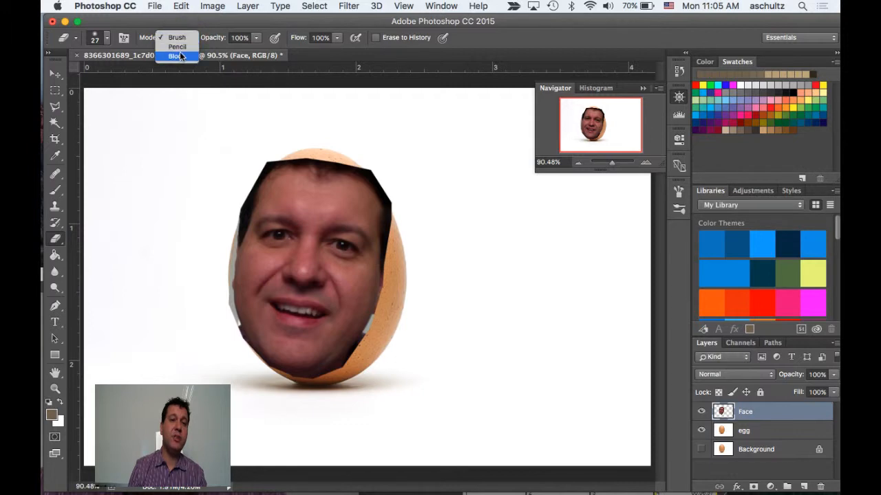
pyautogui.click(178, 38)
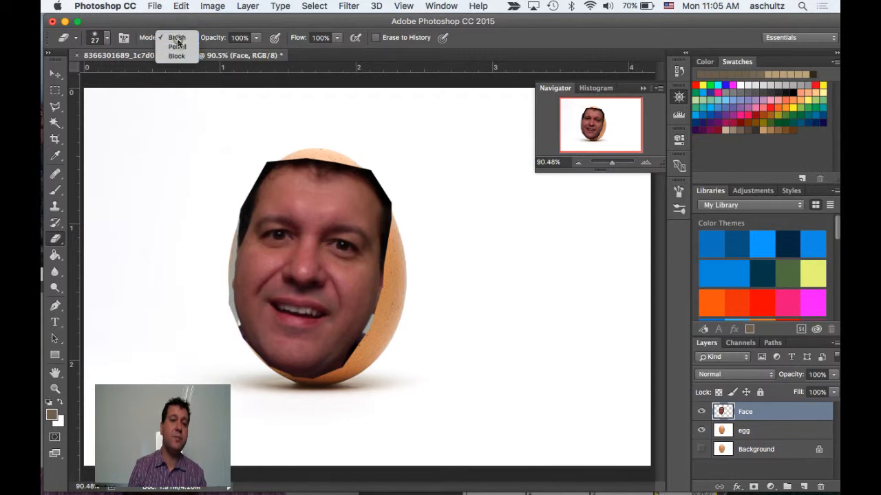
pyautogui.click(108, 40)
pyautogui.moveTo(122, 71); pyautogui.dragTo(130, 78)
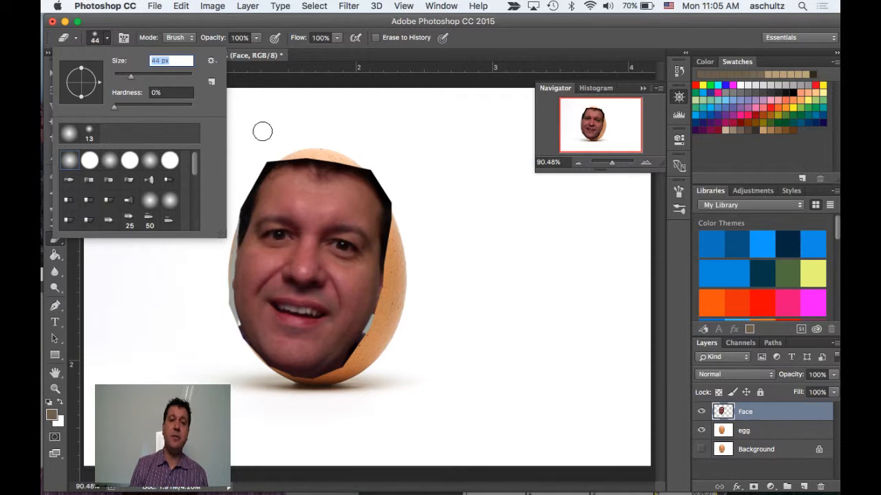
pyautogui.click(264, 135)
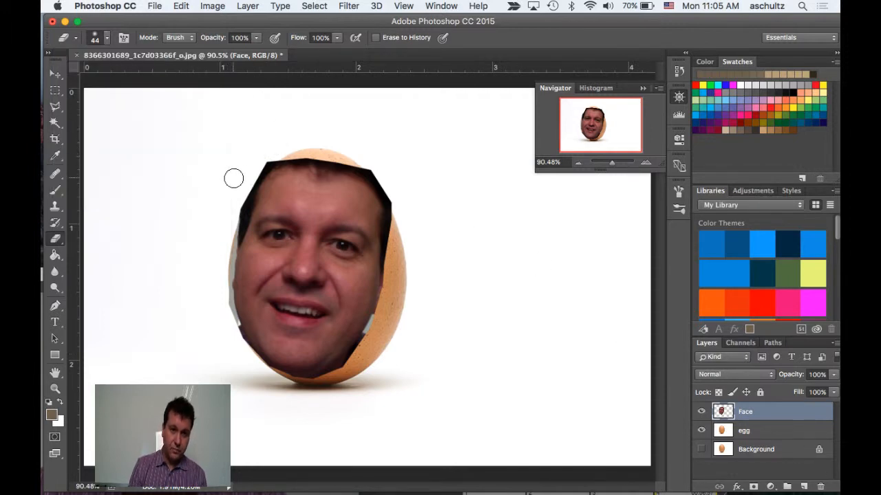
# - Erase the hair and dark edge of the face across the forehead and down the temple on the image's right, dismissing the chat pop-up
pyautogui.click(237, 183)
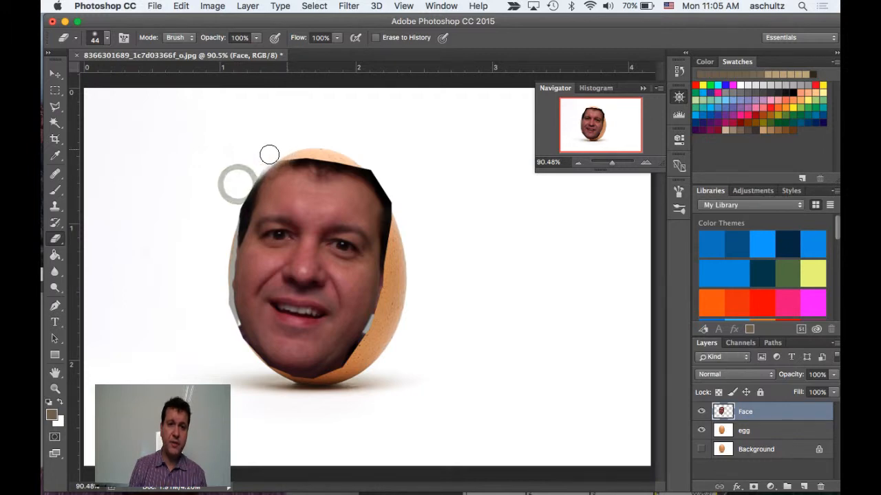
pyautogui.moveTo(240, 173)
pyautogui.mouseDown()
pyautogui.moveTo(285, 158)
pyautogui.moveTo(352, 165)
pyautogui.moveTo(394, 189)
pyautogui.moveTo(401, 207)
pyautogui.moveTo(354, 165)
pyautogui.moveTo(308, 156)
pyautogui.moveTo(262, 169)
pyautogui.moveTo(227, 216)
pyautogui.mouseUp()
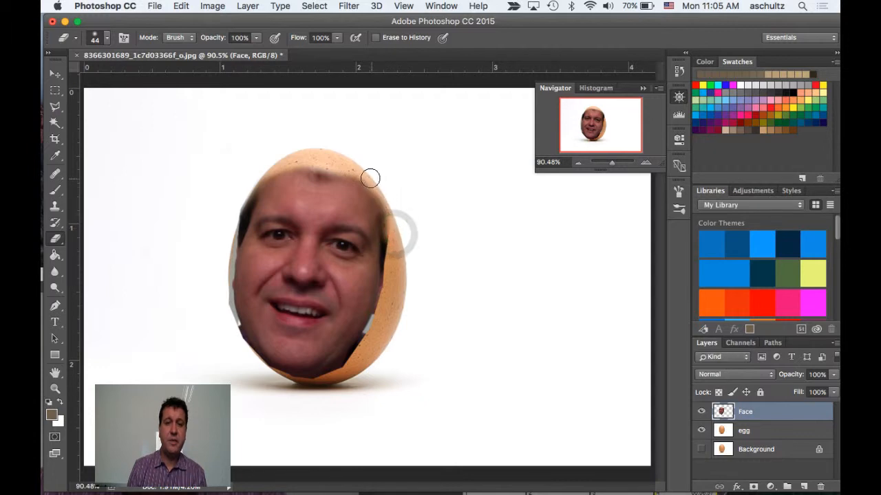
pyautogui.moveTo(370, 178)
pyautogui.mouseDown()
pyautogui.moveTo(319, 164)
pyautogui.moveTo(289, 168)
pyautogui.moveTo(375, 187)
pyautogui.moveTo(395, 245)
pyautogui.moveTo(392, 289)
pyautogui.moveTo(398, 258)
pyautogui.mouseUp()
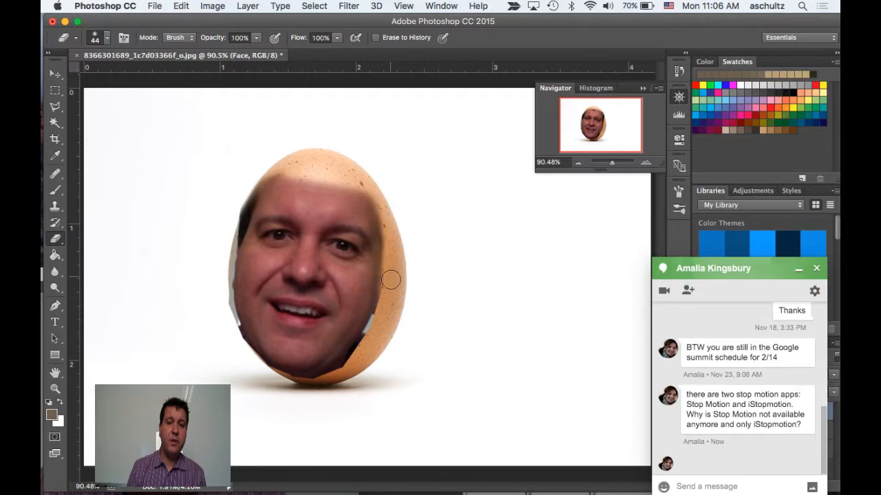
pyautogui.click(816, 268)
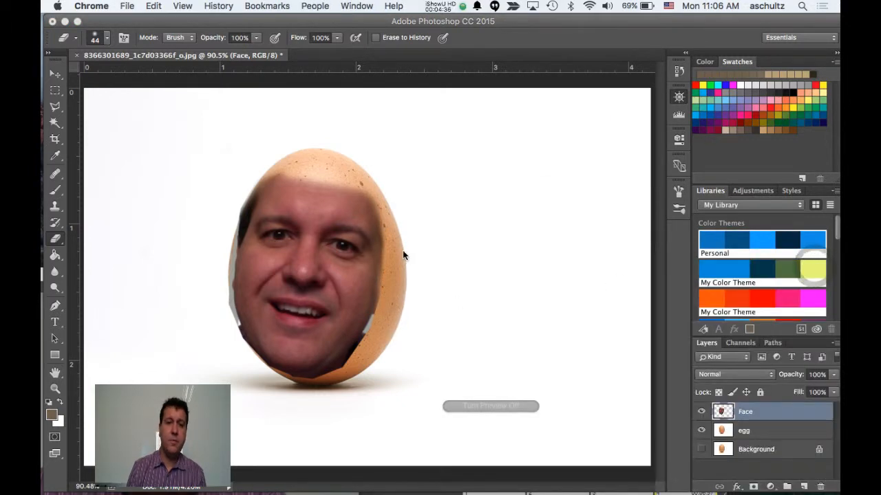
pyautogui.click(386, 239)
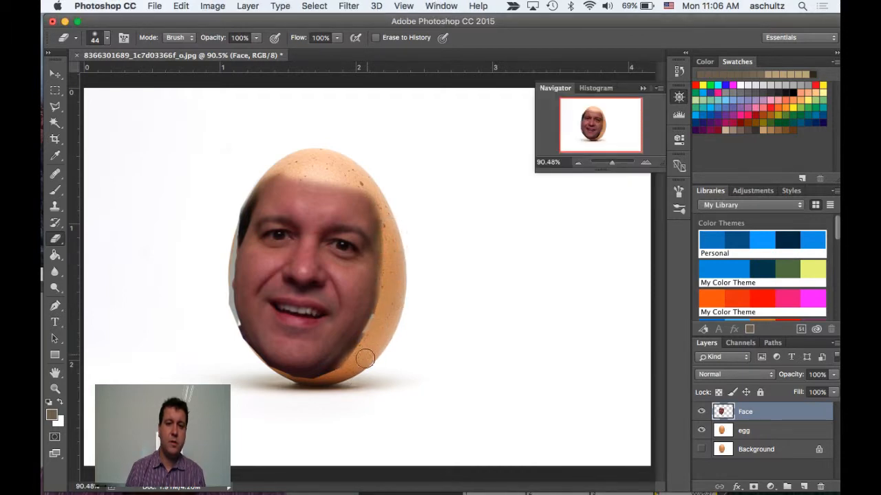
# - Erase the hard edges around the jaw and chin and up the image's left side of the face to the hairline
pyautogui.moveTo(380, 326); pyautogui.dragTo(331, 377)
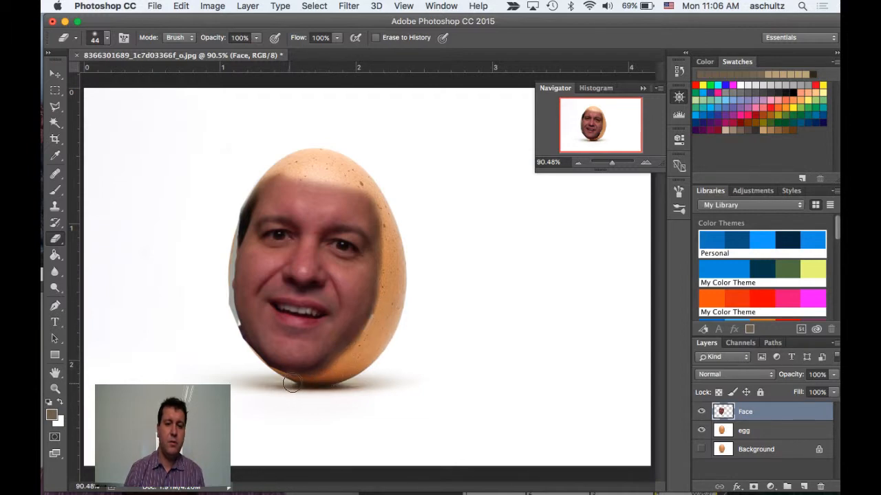
pyautogui.moveTo(335, 371)
pyautogui.mouseDown()
pyautogui.moveTo(293, 381)
pyautogui.moveTo(260, 367)
pyautogui.moveTo(239, 344)
pyautogui.moveTo(221, 295)
pyautogui.mouseUp()
pyautogui.moveTo(237, 337); pyautogui.dragTo(232, 326)
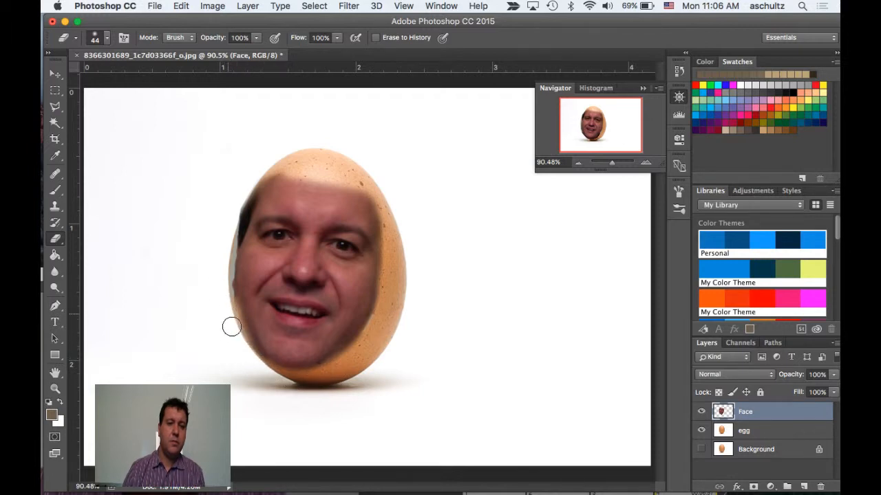
pyautogui.moveTo(254, 363)
pyautogui.mouseDown()
pyautogui.moveTo(223, 274)
pyautogui.moveTo(231, 298)
pyautogui.moveTo(239, 221)
pyautogui.moveTo(290, 159)
pyautogui.moveTo(250, 198)
pyautogui.mouseUp()
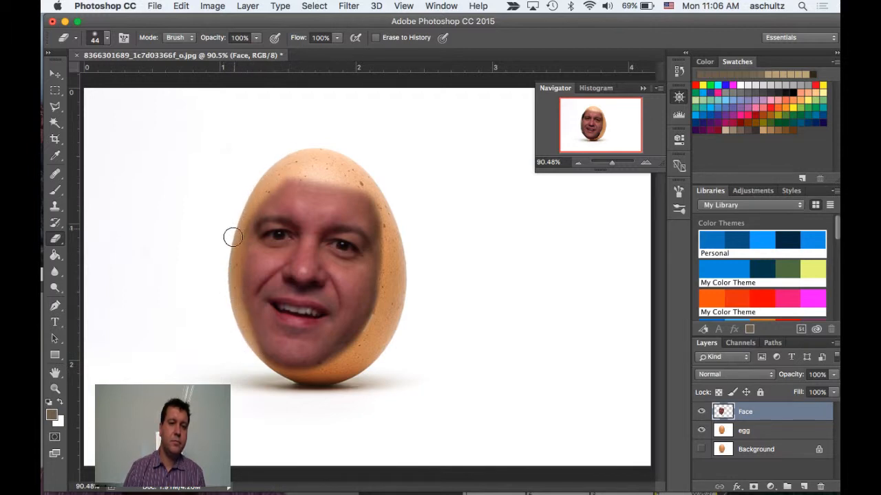
# - Soften the face's remaining edge along the forehead and down the image's right cheek so it blends into the eggshell
pyautogui.moveTo(262, 186)
pyautogui.mouseDown()
pyautogui.moveTo(291, 172)
pyautogui.moveTo(351, 181)
pyautogui.moveTo(383, 197)
pyautogui.moveTo(393, 238)
pyautogui.mouseUp()
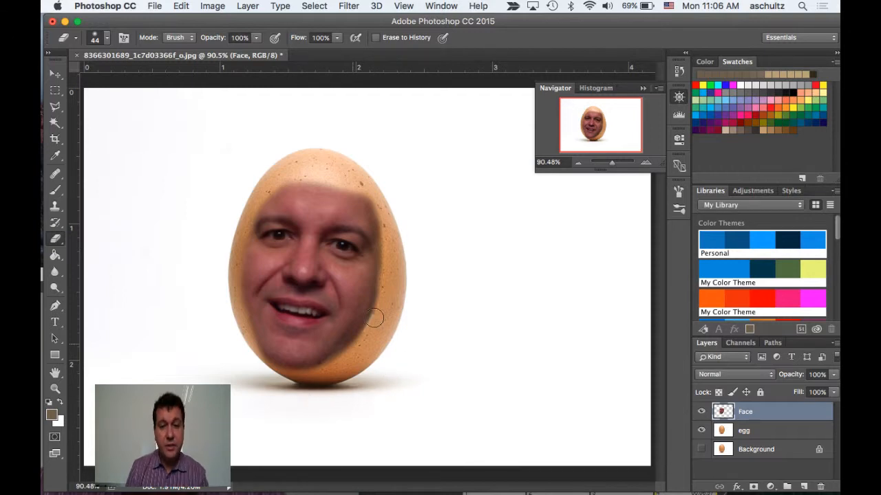
pyautogui.moveTo(394, 278)
pyautogui.mouseDown()
pyautogui.moveTo(367, 344)
pyautogui.moveTo(391, 282)
pyautogui.moveTo(349, 362)
pyautogui.moveTo(386, 290)
pyautogui.mouseUp()
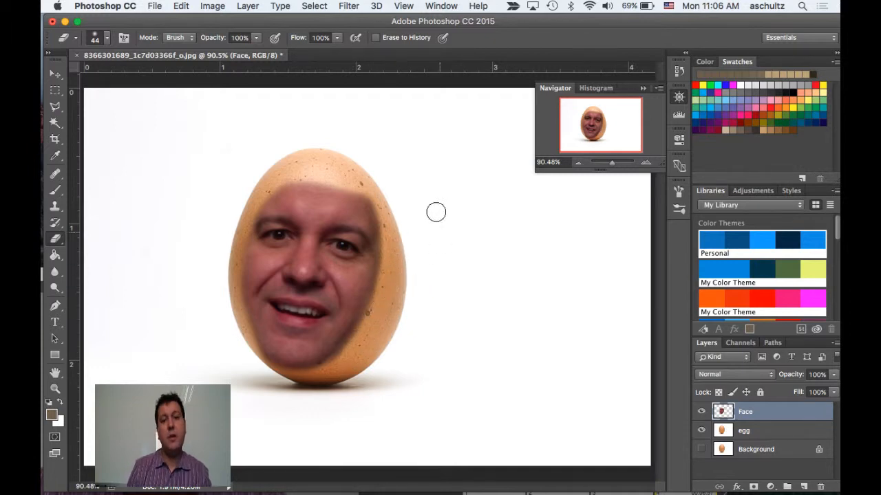
pyautogui.moveTo(383, 192)
pyautogui.mouseDown()
pyautogui.moveTo(390, 271)
pyautogui.moveTo(366, 182)
pyautogui.moveTo(379, 209)
pyautogui.mouseUp()
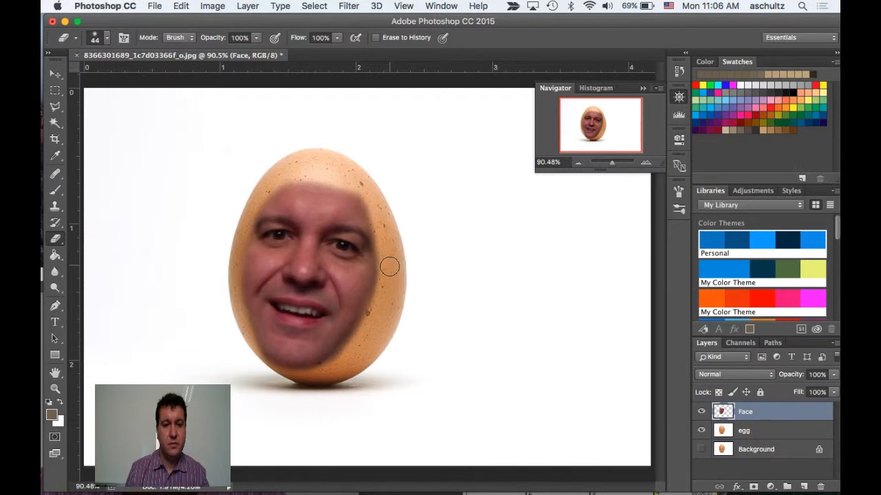
pyautogui.moveTo(389, 267); pyautogui.dragTo(359, 345)
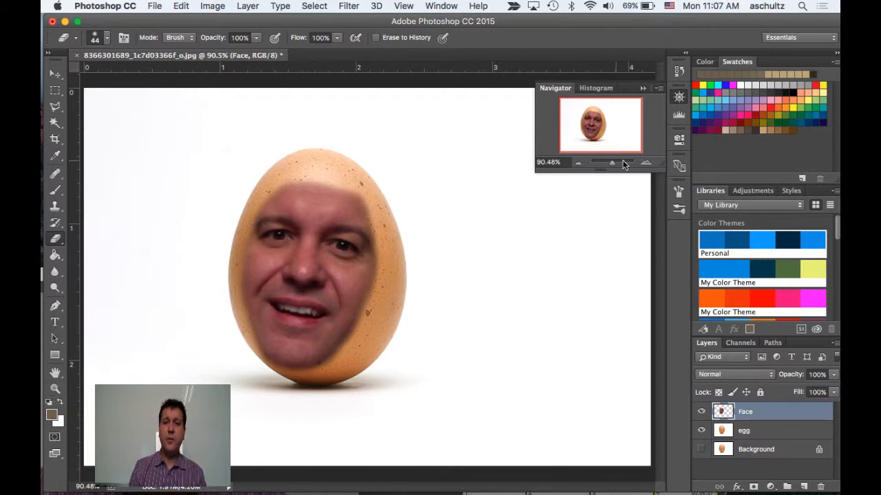
# - Sample the skin just above and between the eyebrows as the Healing Brush source on the Face layer
pyautogui.moveTo(614, 163); pyautogui.dragTo(617, 164)
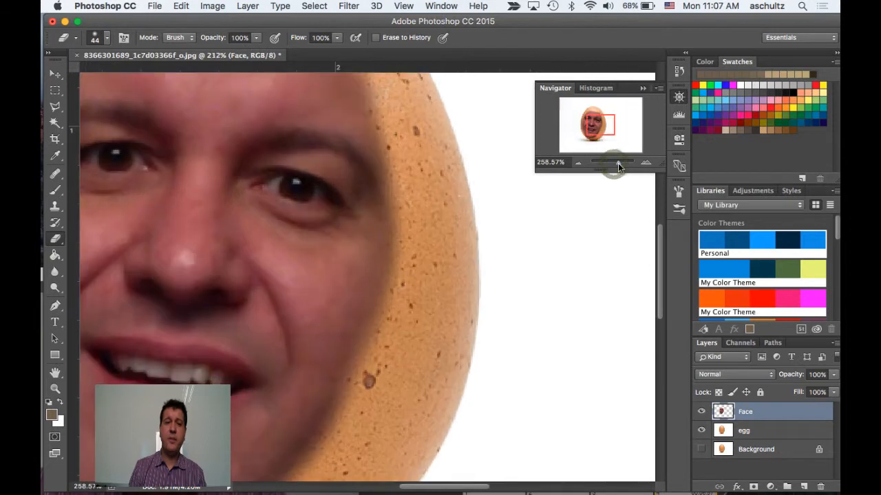
pyautogui.moveTo(591, 112); pyautogui.dragTo(584, 110)
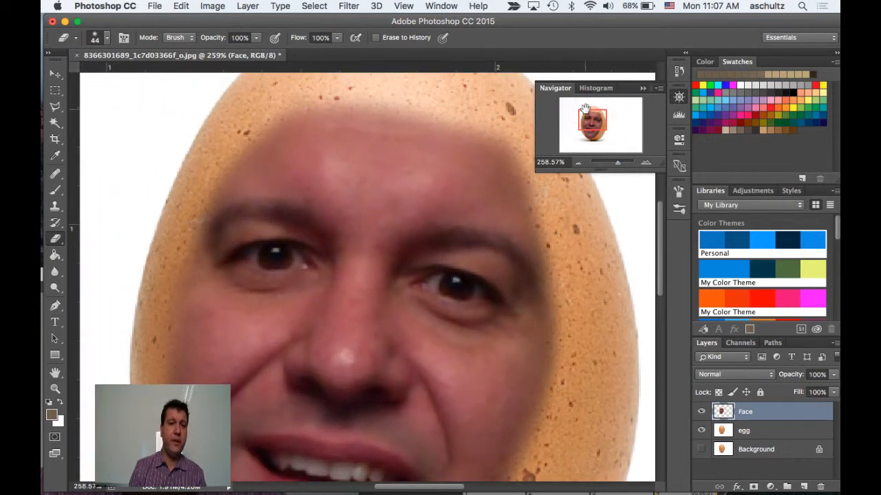
pyautogui.click(56, 176)
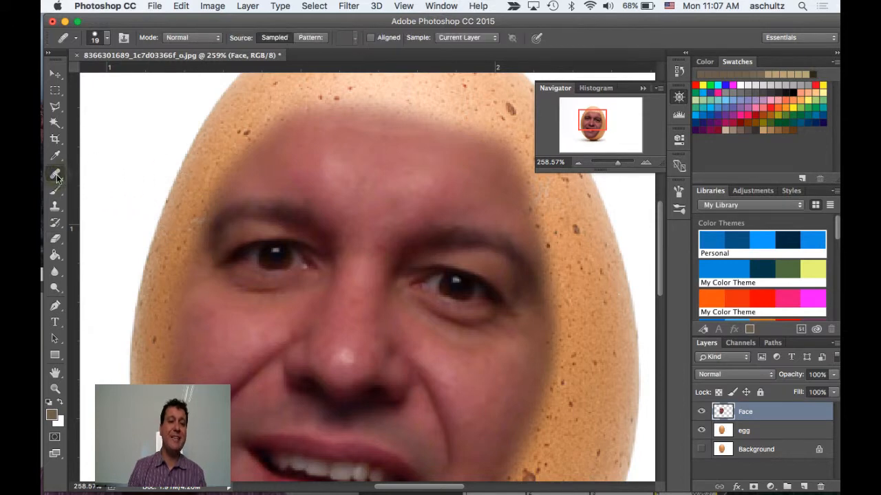
pyautogui.rightClick(56, 176)
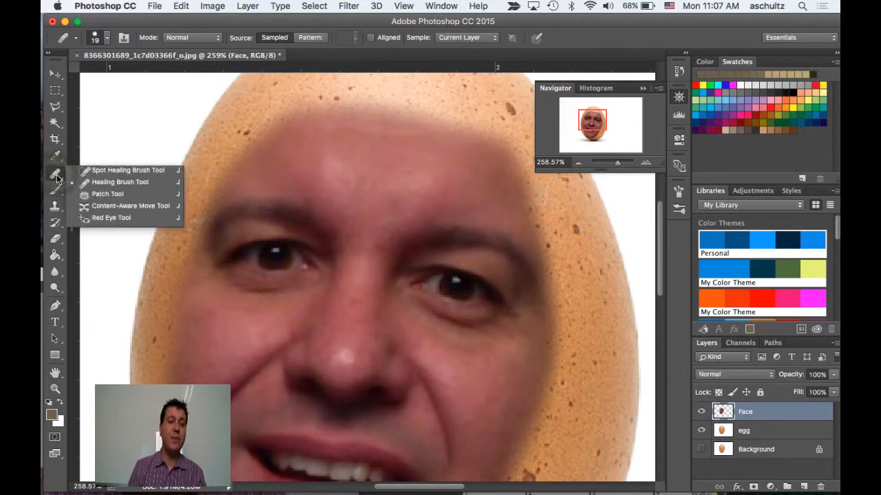
pyautogui.click(115, 181)
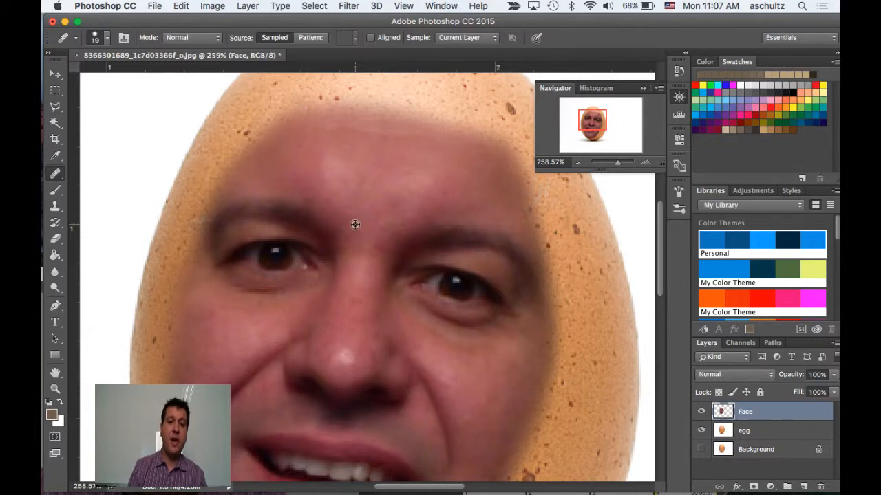
pyautogui.keyDown('alt'); pyautogui.click(355, 224); pyautogui.keyUp('alt')
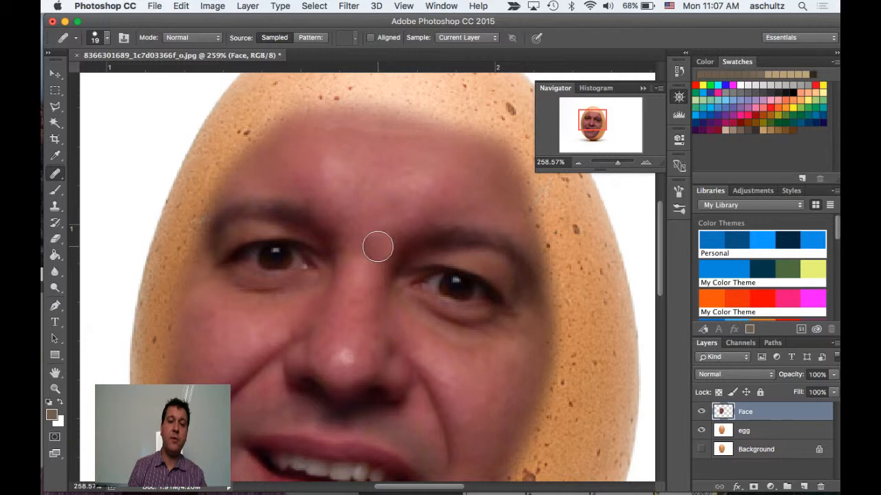
# - Heal the blemishes and shiny spots between the eyebrows, across the forehead and on the nose
pyautogui.click(378, 246)
pyautogui.click(388, 200)
pyautogui.click(431, 194)
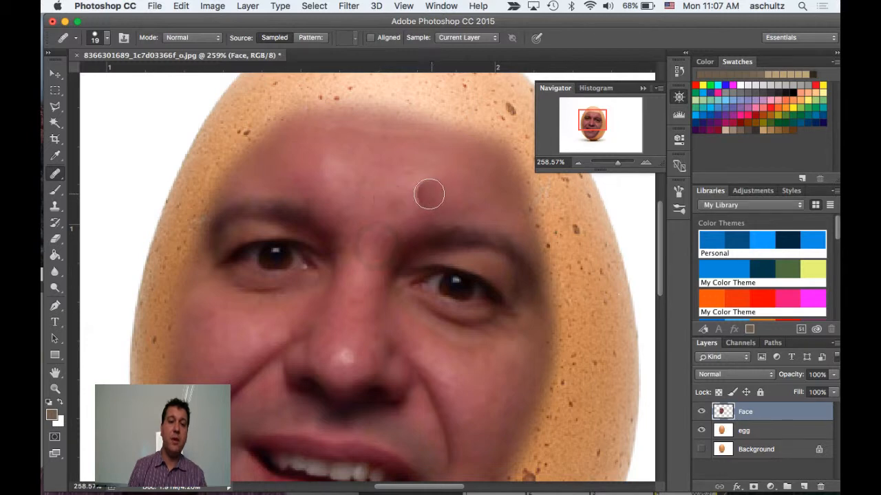
pyautogui.click(418, 193)
pyautogui.click(318, 164)
pyautogui.click(341, 173)
pyautogui.click(378, 290)
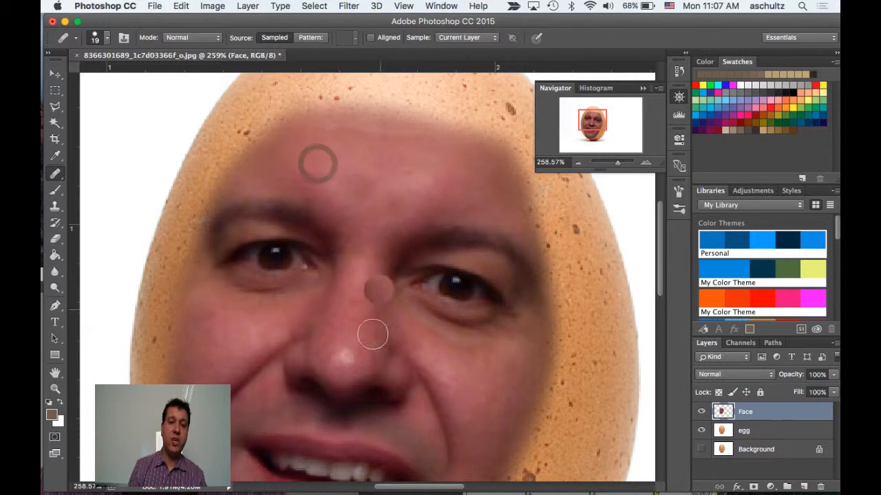
pyautogui.click(346, 355)
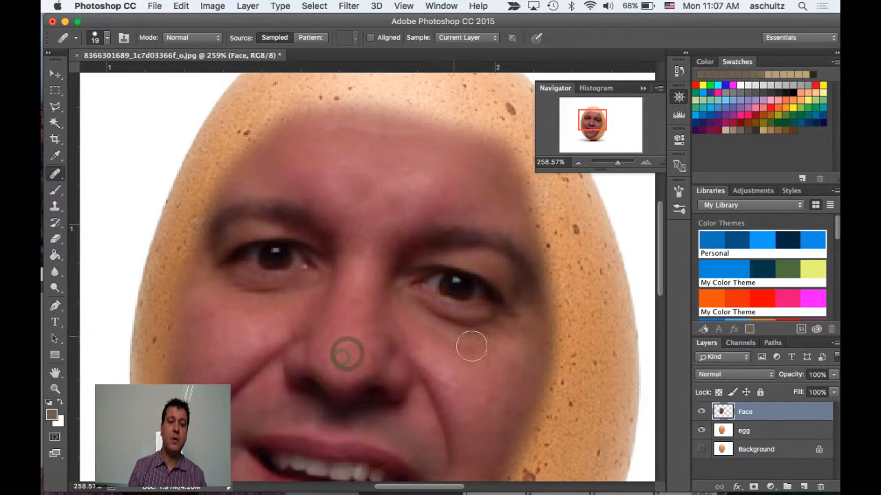
# - Apply healing dabs to the cheek on the image's right, and undo the last healing stroke there
pyautogui.click(497, 414)
pyautogui.click(429, 350)
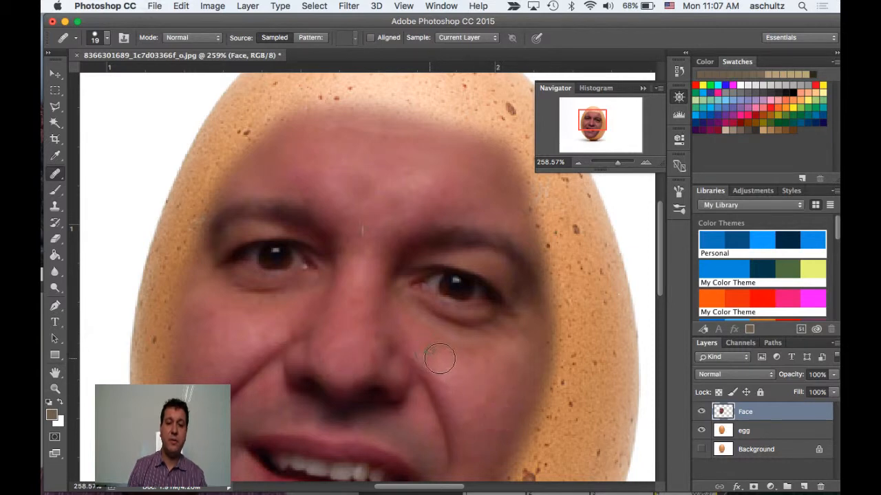
pyautogui.click(465, 384)
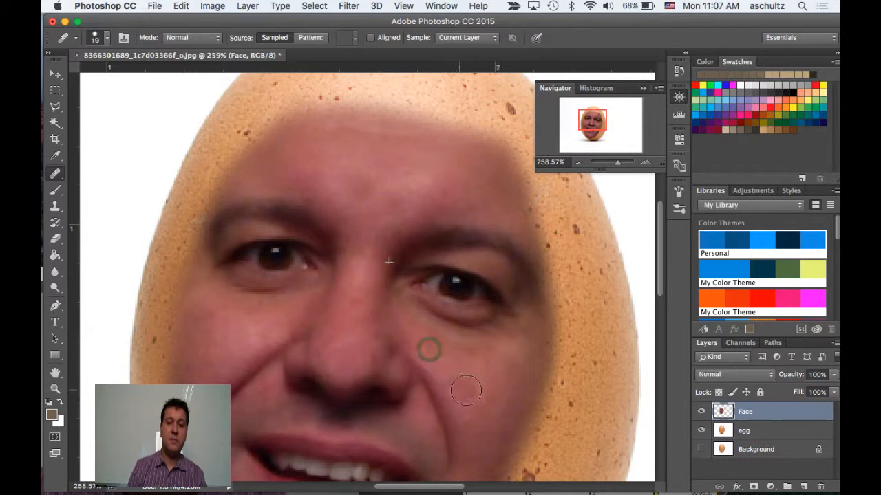
pyautogui.click(527, 382)
pyautogui.click(495, 390)
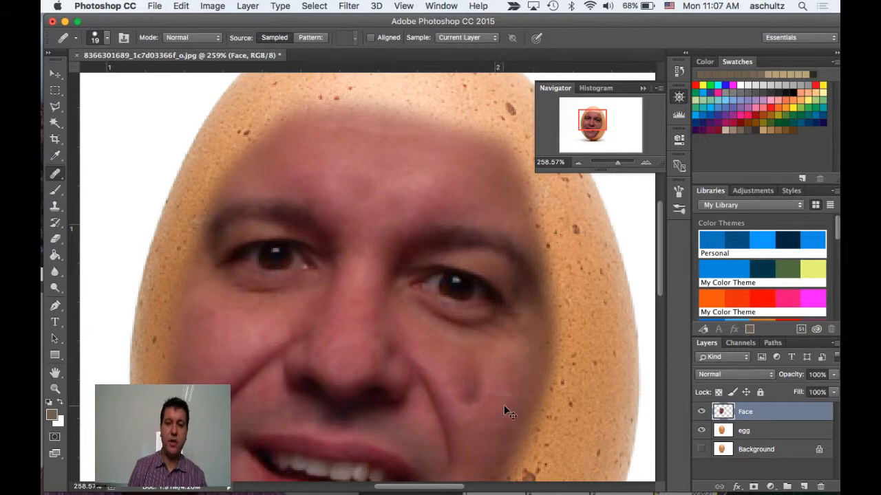
pyautogui.press('super+z')
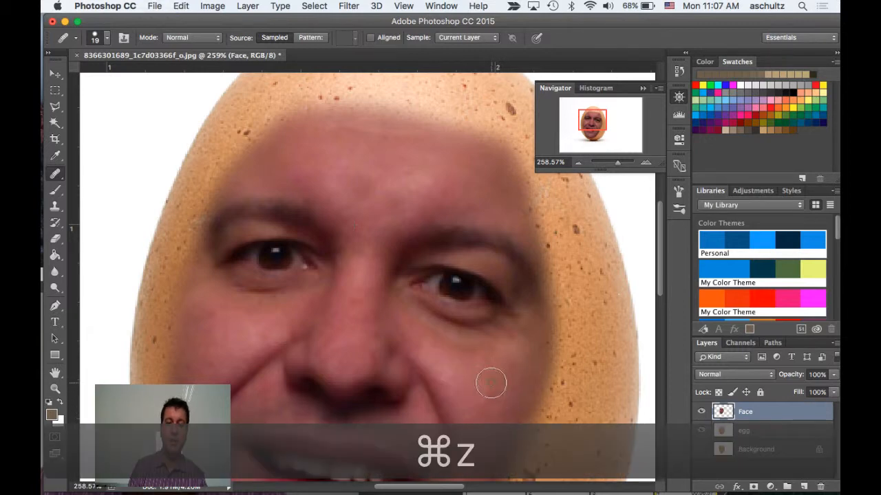
# - Smooth the shiny area of the cheek beside the nose on the image's right with overlapping Healing Brush dabs
pyautogui.click(491, 383)
pyautogui.click(472, 366)
pyautogui.click(456, 357)
pyautogui.click(451, 354)
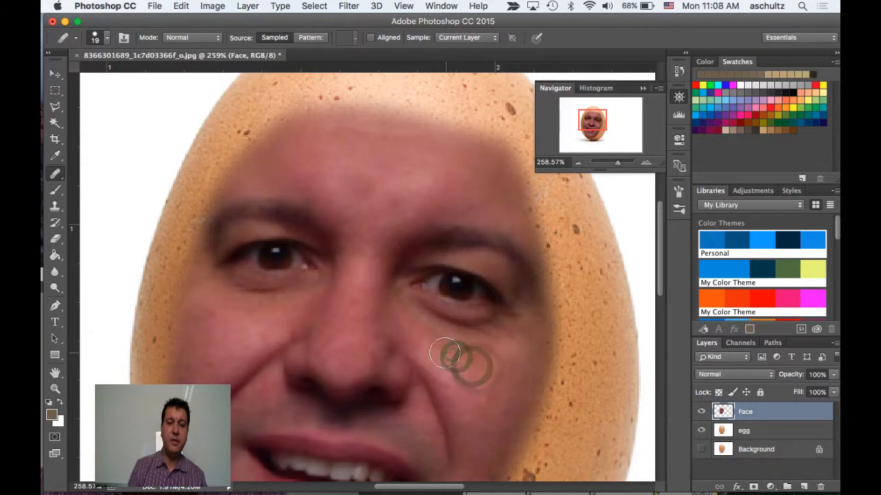
pyautogui.click(449, 354)
pyautogui.click(451, 358)
pyautogui.click(442, 349)
pyautogui.click(428, 346)
pyautogui.click(442, 367)
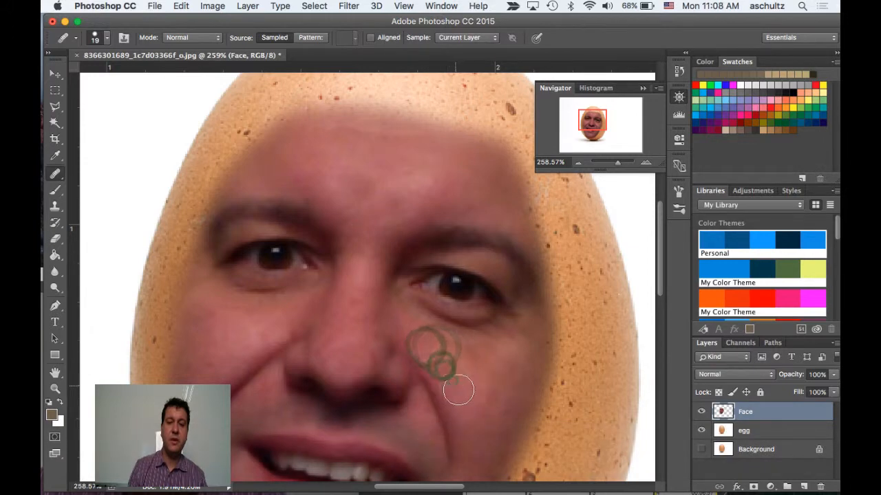
pyautogui.click(445, 365)
pyautogui.click(452, 382)
pyautogui.click(456, 375)
pyautogui.click(461, 387)
pyautogui.click(471, 390)
pyautogui.click(461, 378)
pyautogui.click(451, 361)
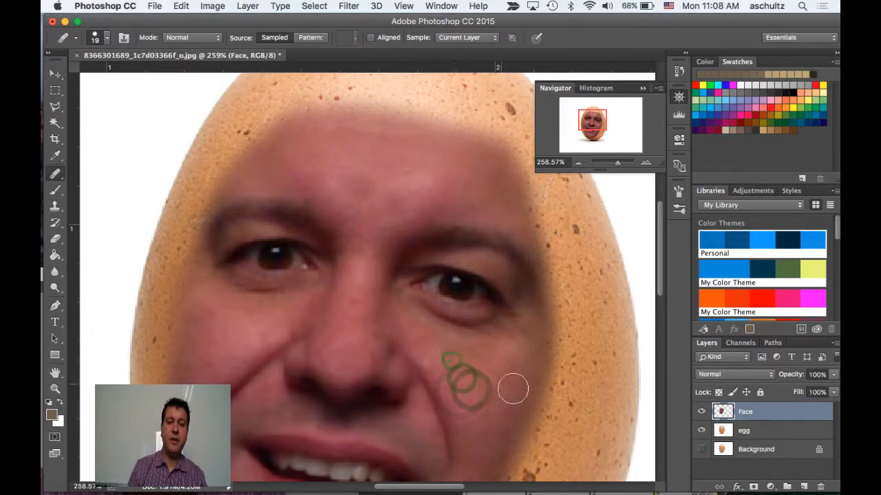
# - Dab the Healing Brush over the remaining uneven spots on both cheeks of the Face layer
pyautogui.click(496, 393)
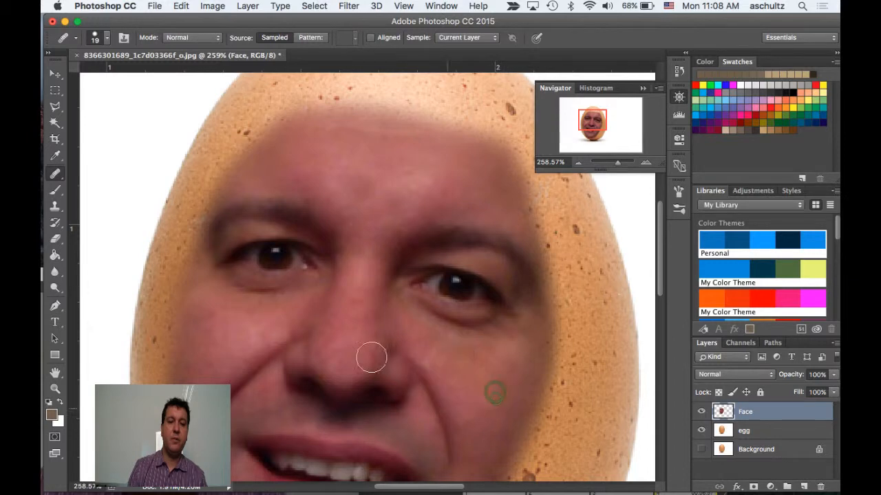
pyautogui.click(267, 328)
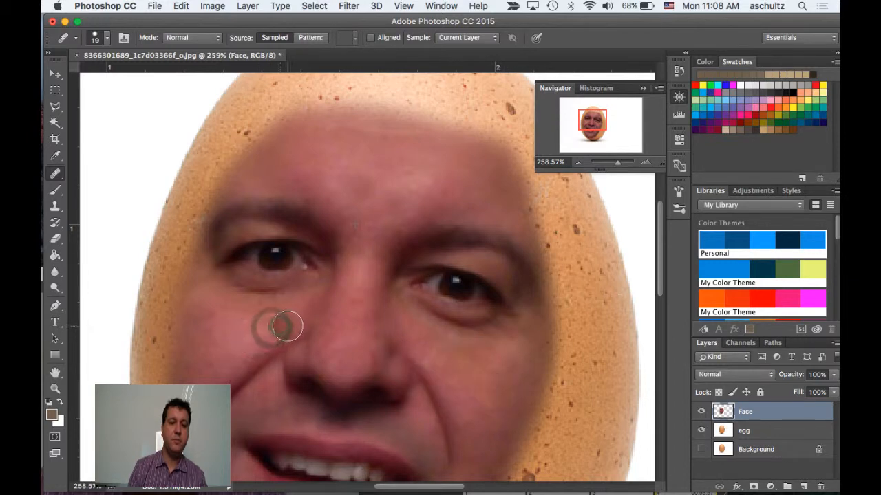
pyautogui.click(286, 323)
pyautogui.click(221, 325)
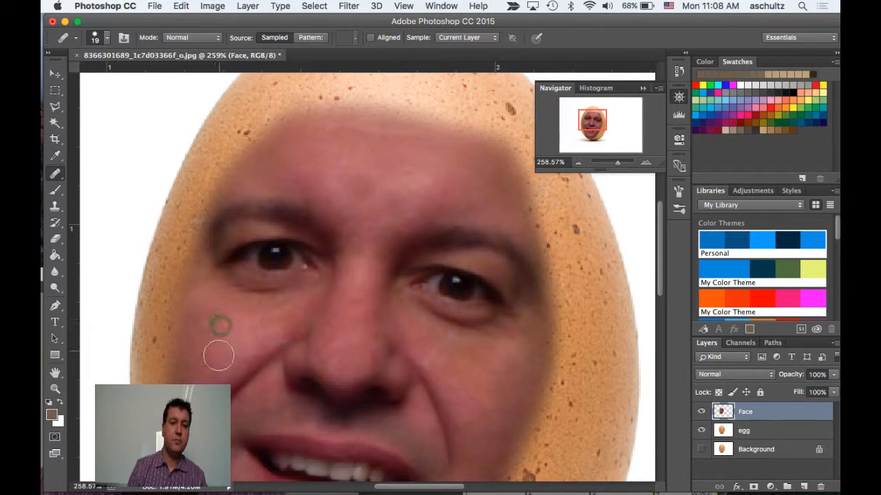
pyautogui.click(210, 359)
pyautogui.click(211, 321)
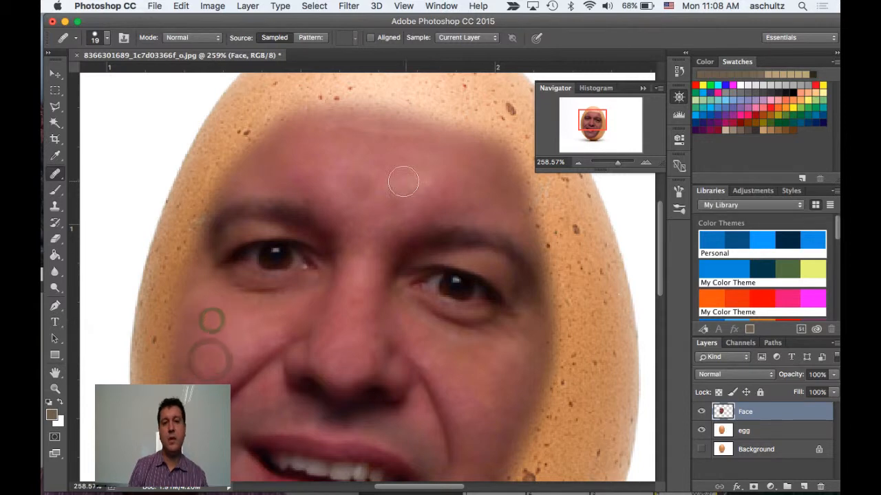
# - Heal the shiny patches across the middle of the forehead, just above the eyebrows
pyautogui.click(398, 194)
pyautogui.click(381, 194)
pyautogui.click(363, 195)
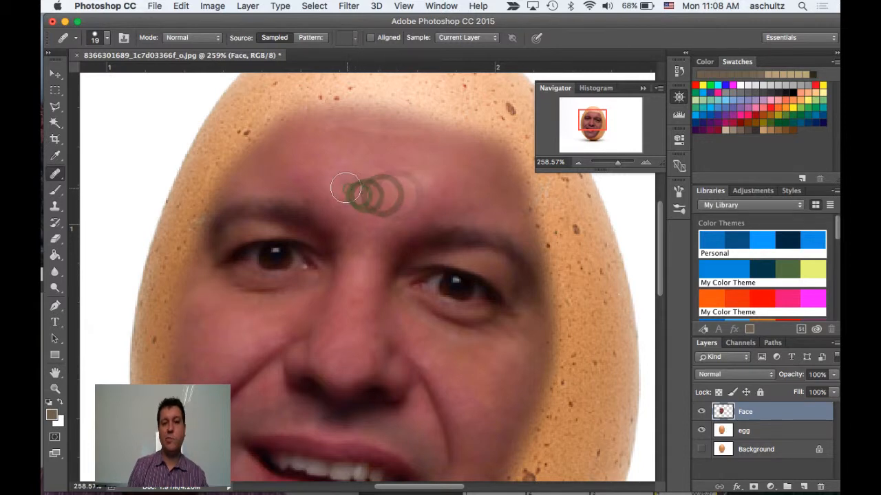
pyautogui.click(335, 179)
pyautogui.click(376, 175)
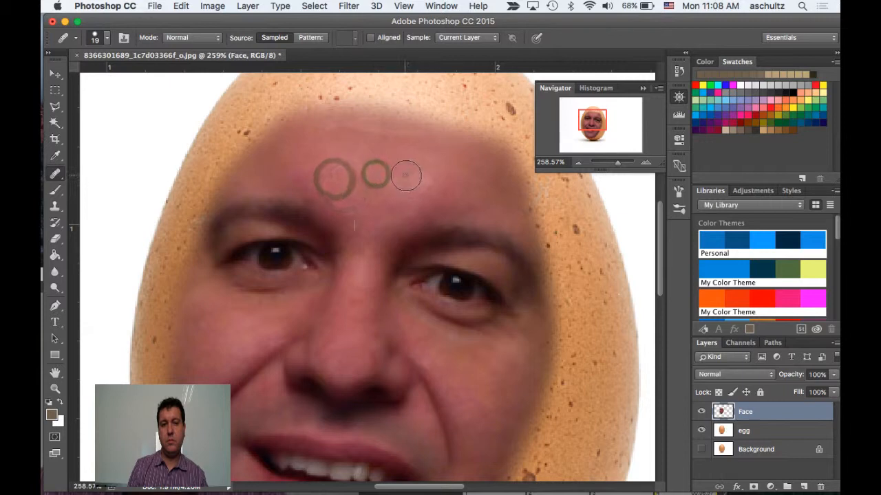
pyautogui.click(406, 172)
# - Try to smooth the upper forehead along the edge with the egg using a row of Healing Brush dabs
pyautogui.click(348, 134)
pyautogui.click(370, 136)
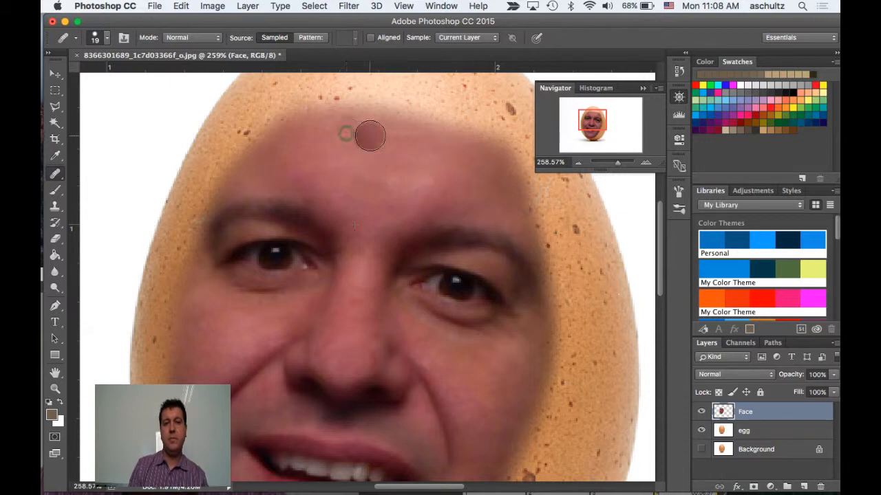
pyautogui.click(394, 137)
pyautogui.click(412, 138)
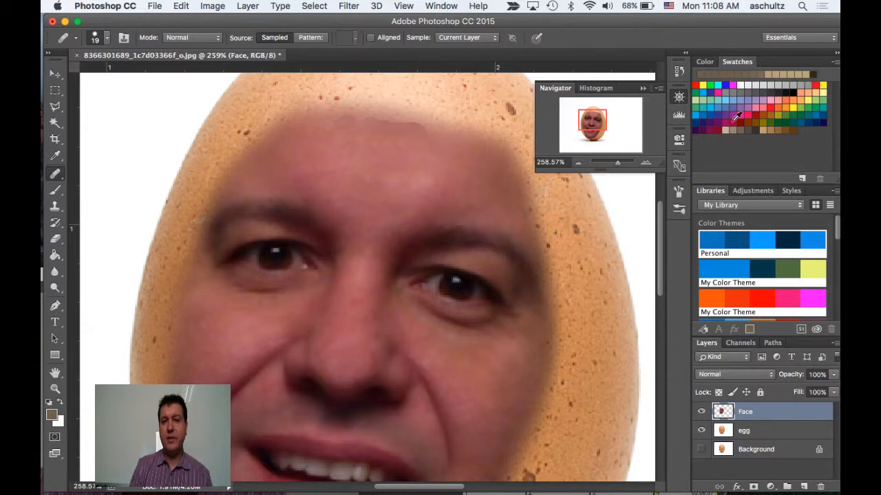
pyautogui.click(678, 71)
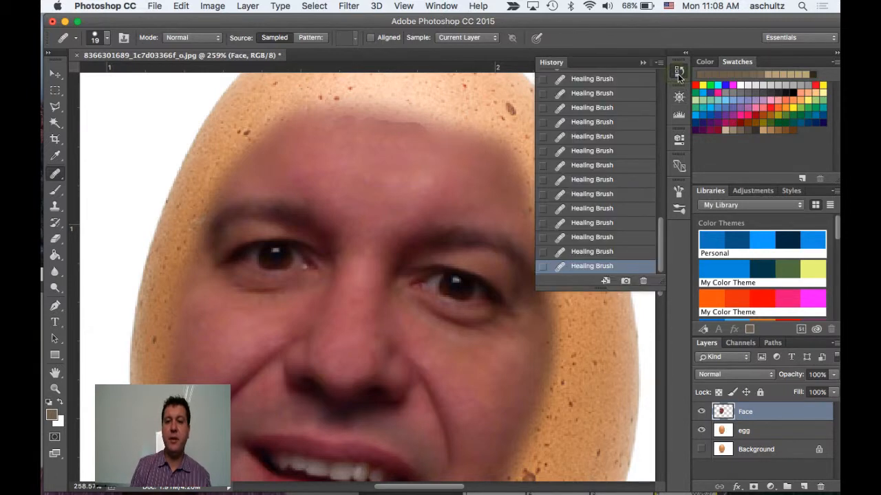
pyautogui.click(338, 130)
pyautogui.click(410, 132)
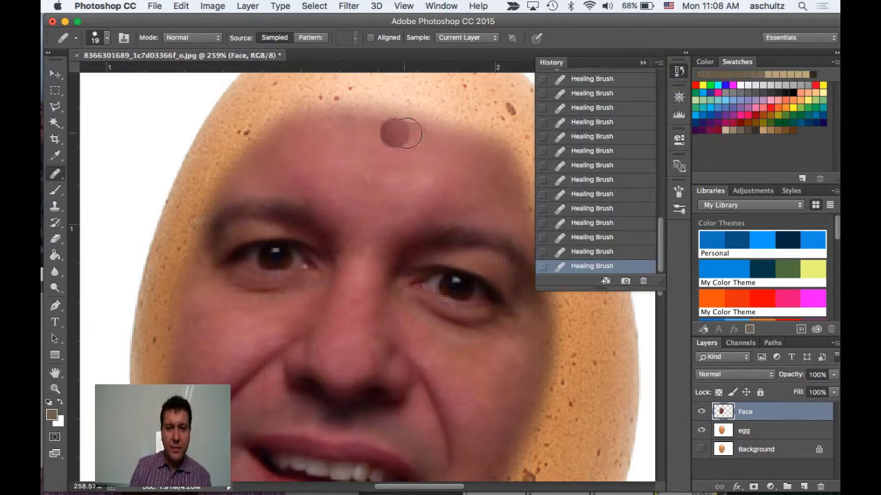
# - Step back through the history to before the upper forehead healing strokes and delete the discarded states
pyautogui.click(585, 237)
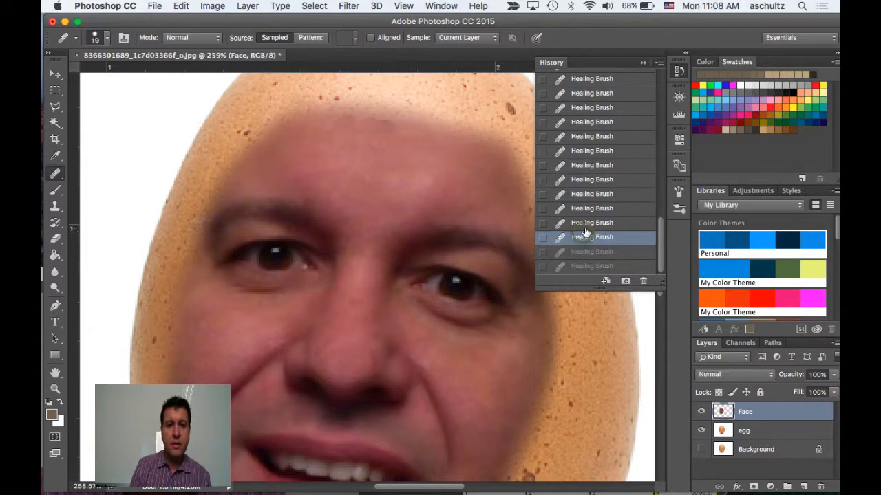
pyautogui.click(586, 222)
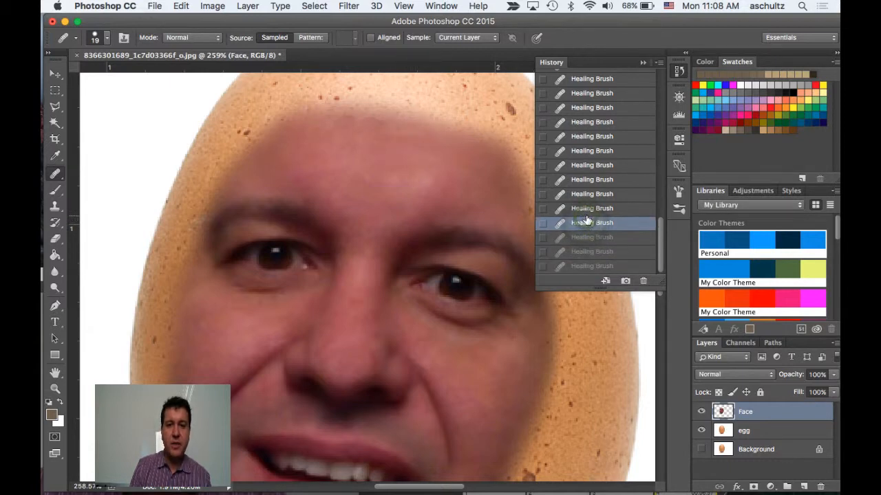
pyautogui.click(584, 210)
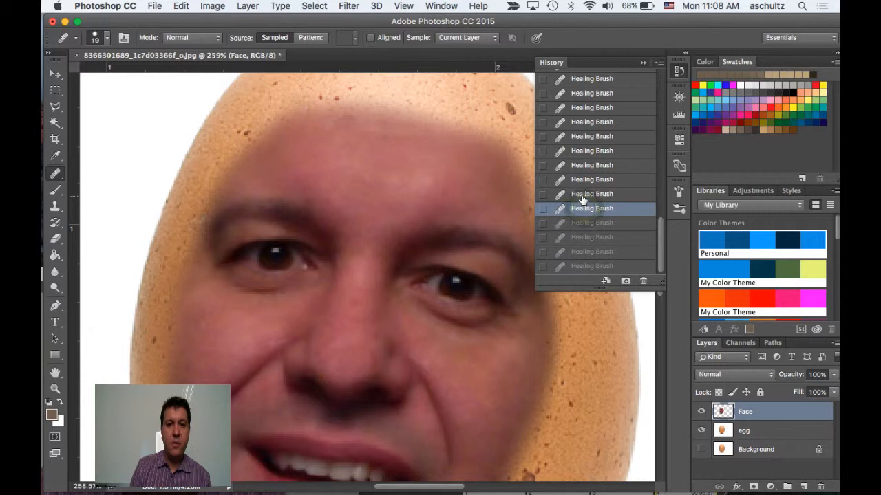
pyautogui.click(582, 196)
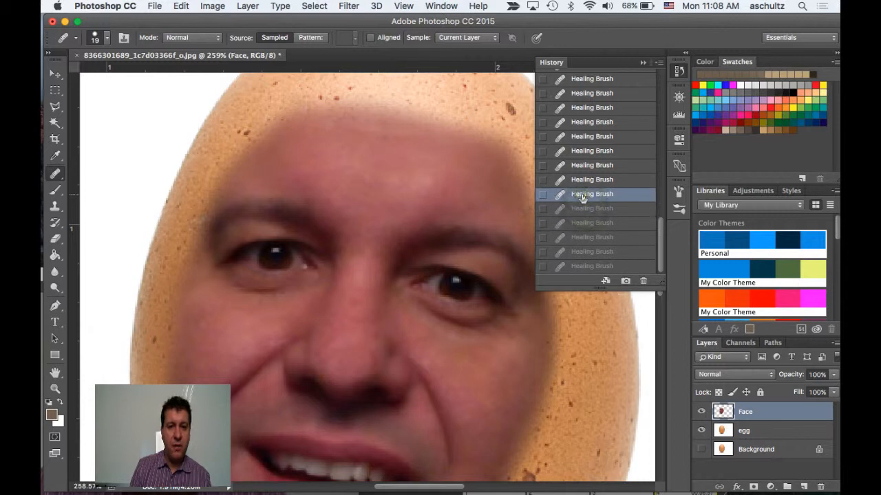
pyautogui.click(646, 281)
pyautogui.click(537, 188)
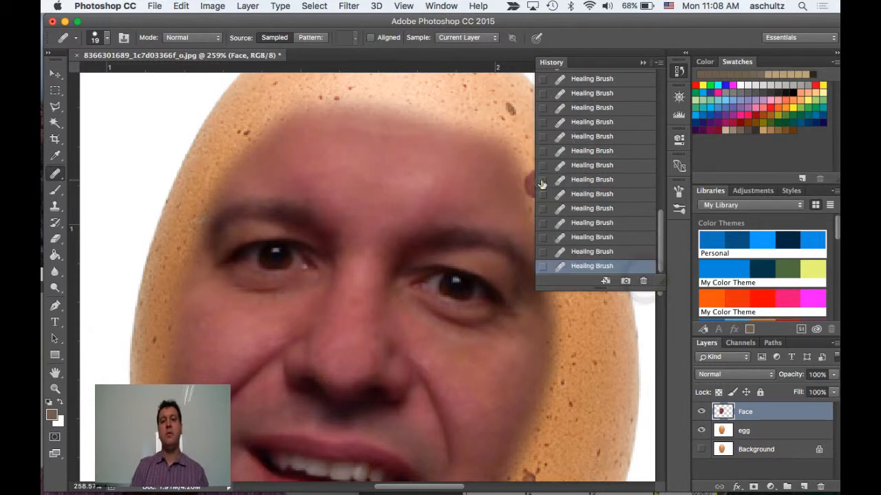
pyautogui.click(642, 63)
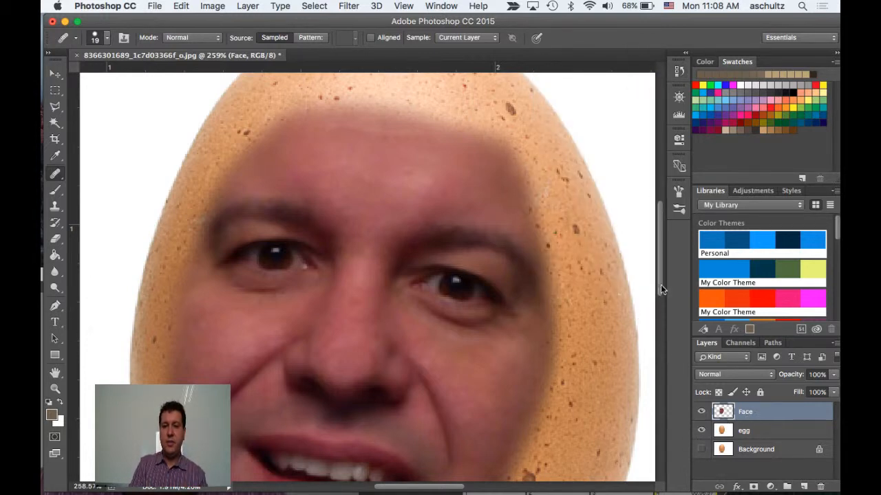
pyautogui.moveTo(661, 284)
pyautogui.mouseDown()
pyautogui.moveTo(666, 333)
pyautogui.moveTo(669, 287)
pyautogui.mouseUp()
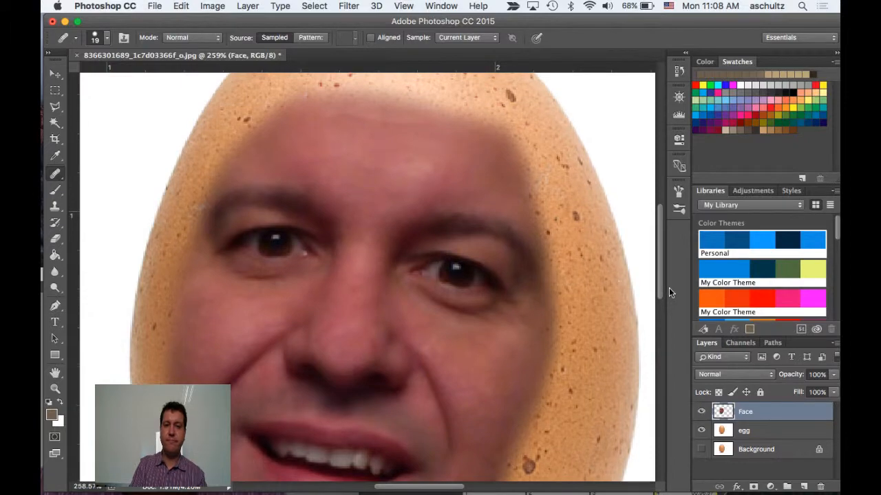